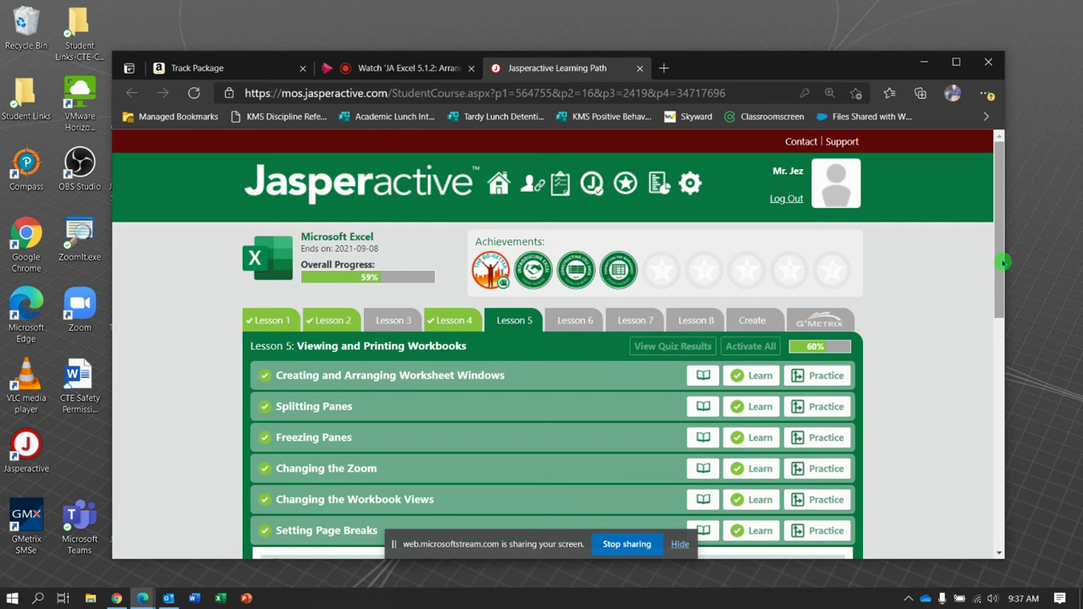
Step: Launch the Page Setup Options learn exercise in Lesson 5 and enlarge the opened workbook window beside the instructions
left_click_drag(1003, 262, 1002, 450)
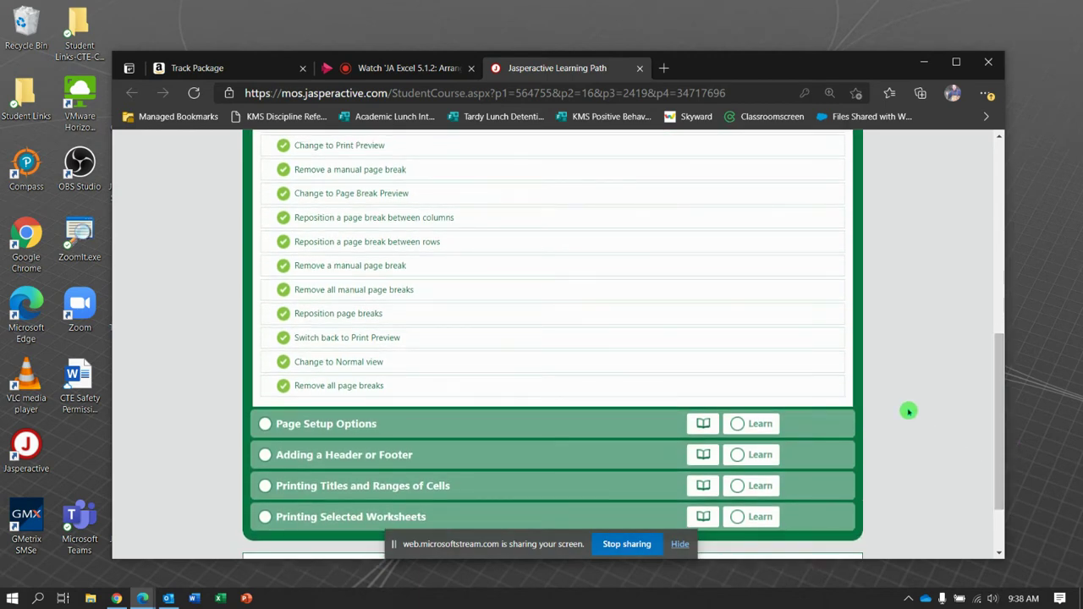
left_click(758, 427)
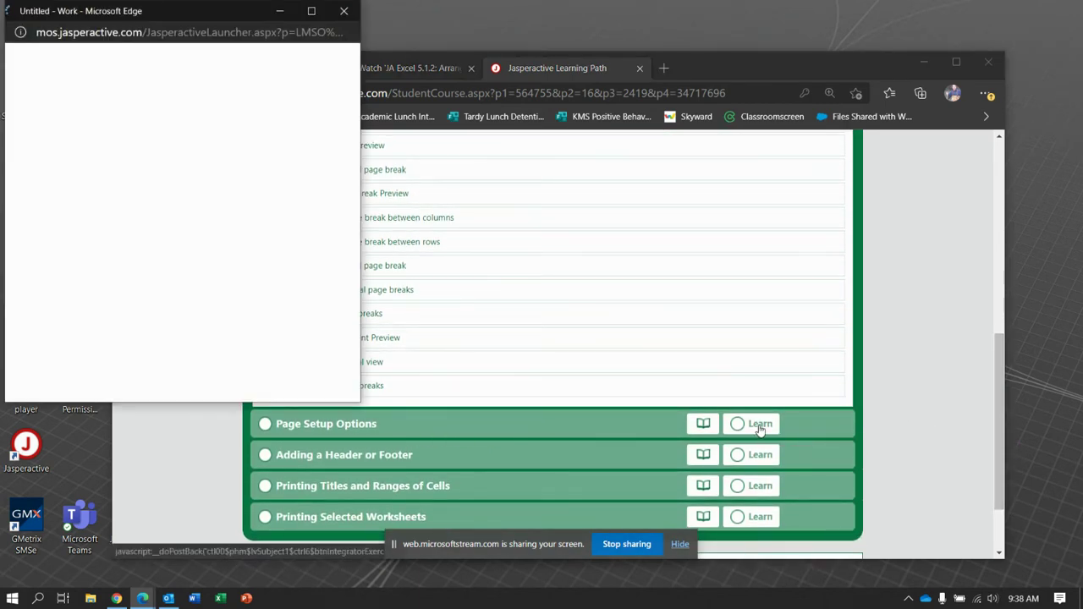
left_click(520, 260)
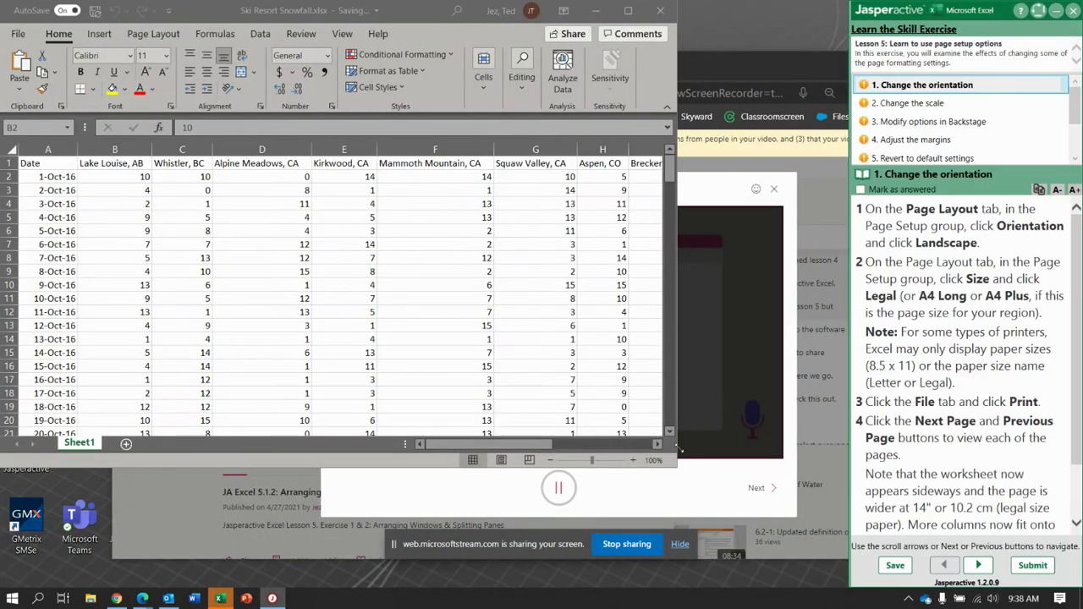
left_click_drag(677, 461, 836, 587)
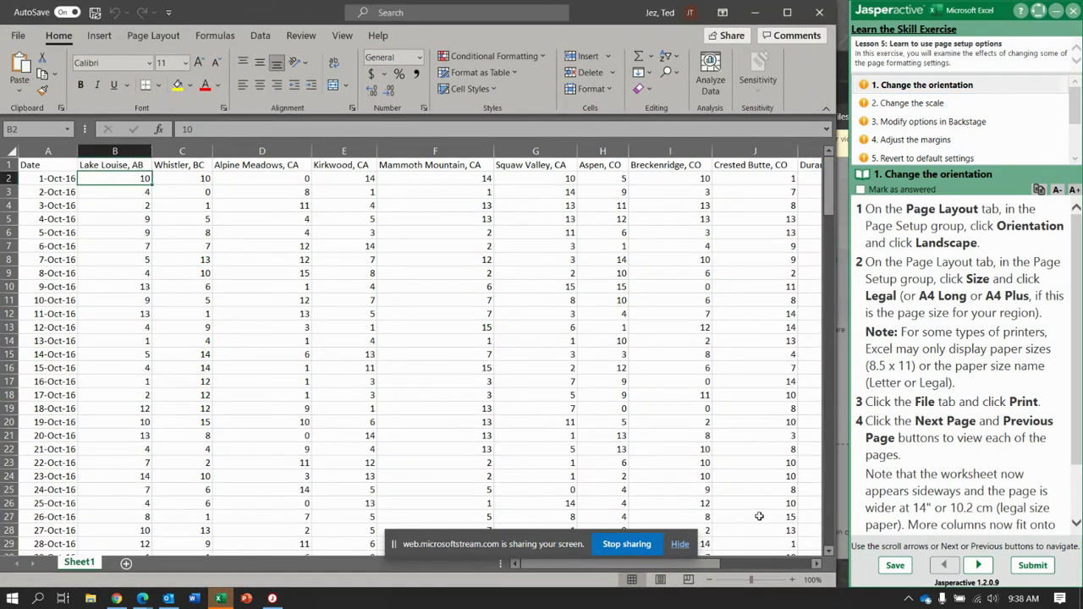
Step: Set the worksheet's page orientation to Landscape and its paper size to Legal, and dismiss the e-mail notification
left_click(153, 36)
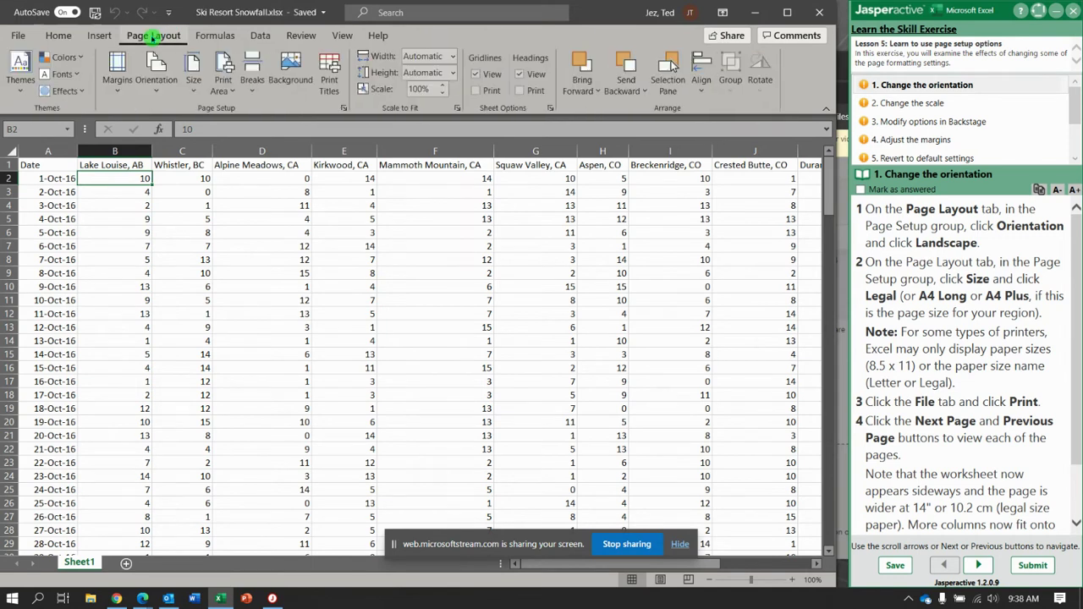
left_click(159, 96)
left_click(168, 147)
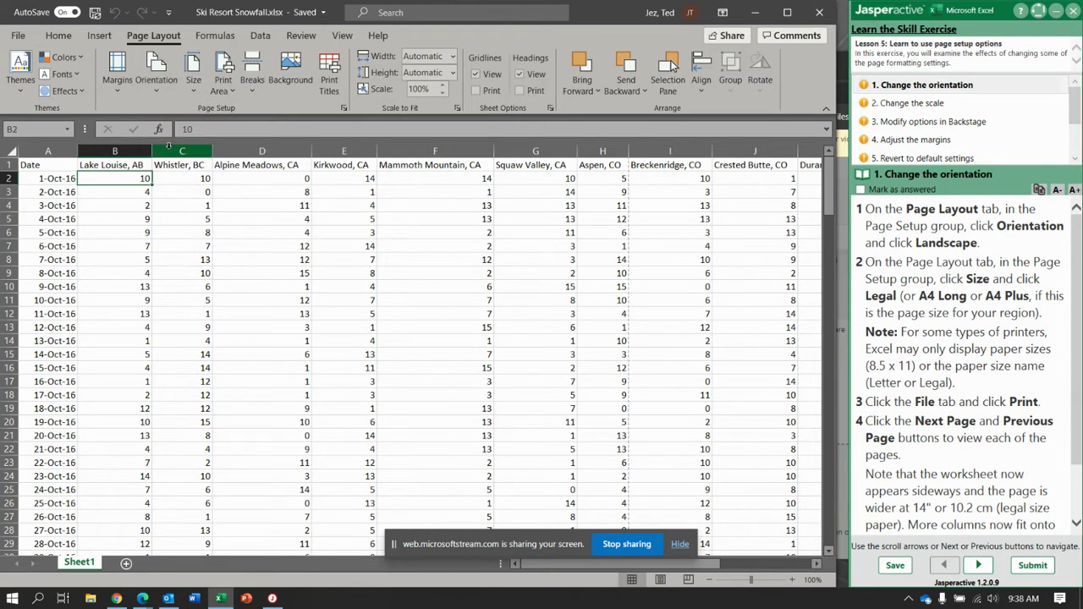
left_click(197, 92)
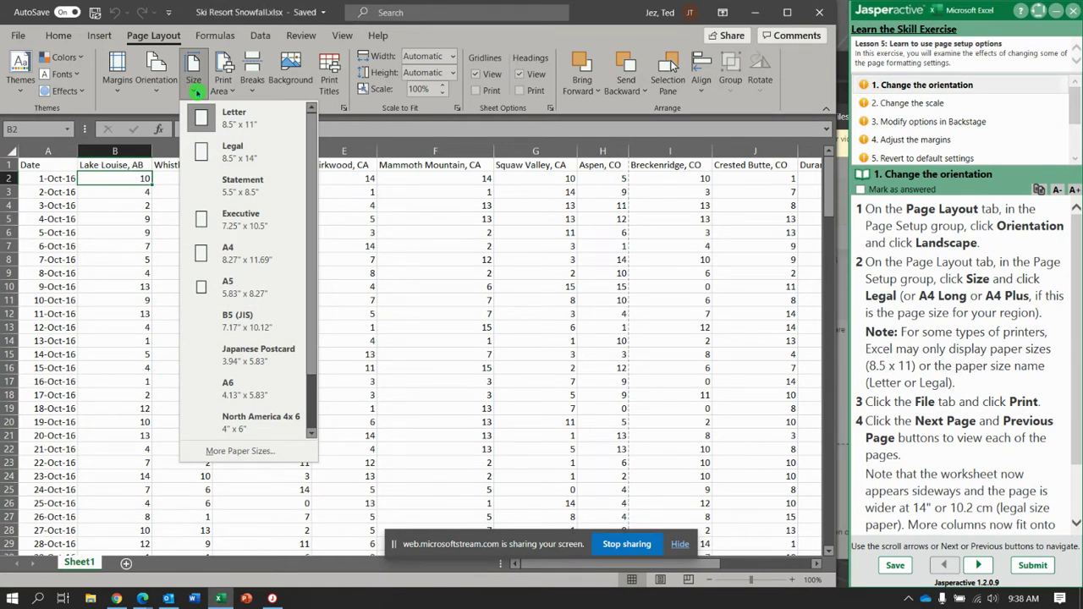
left_click(263, 158)
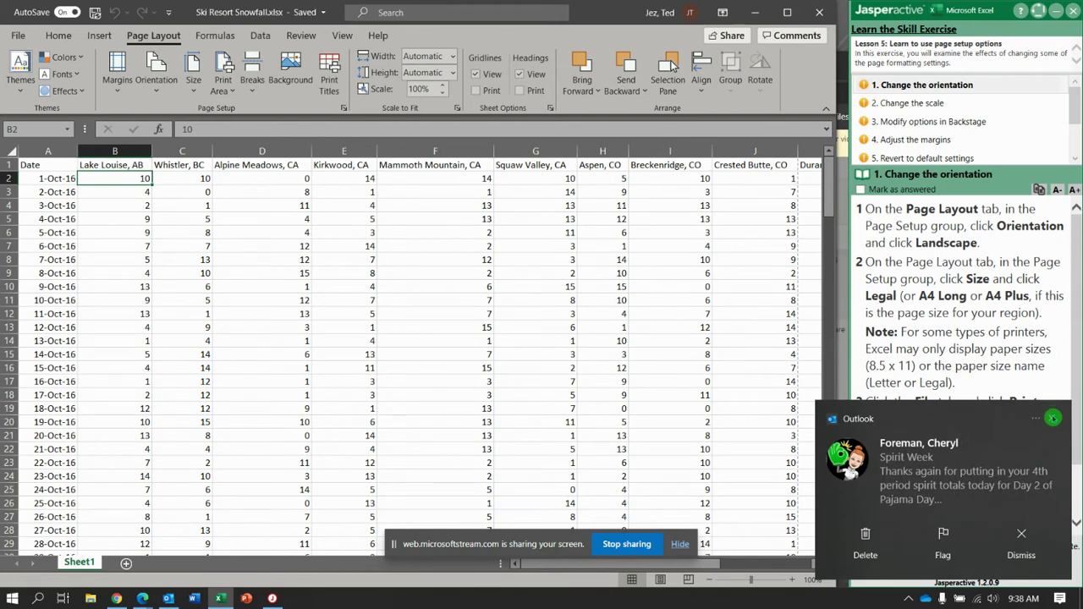
left_click(1052, 418)
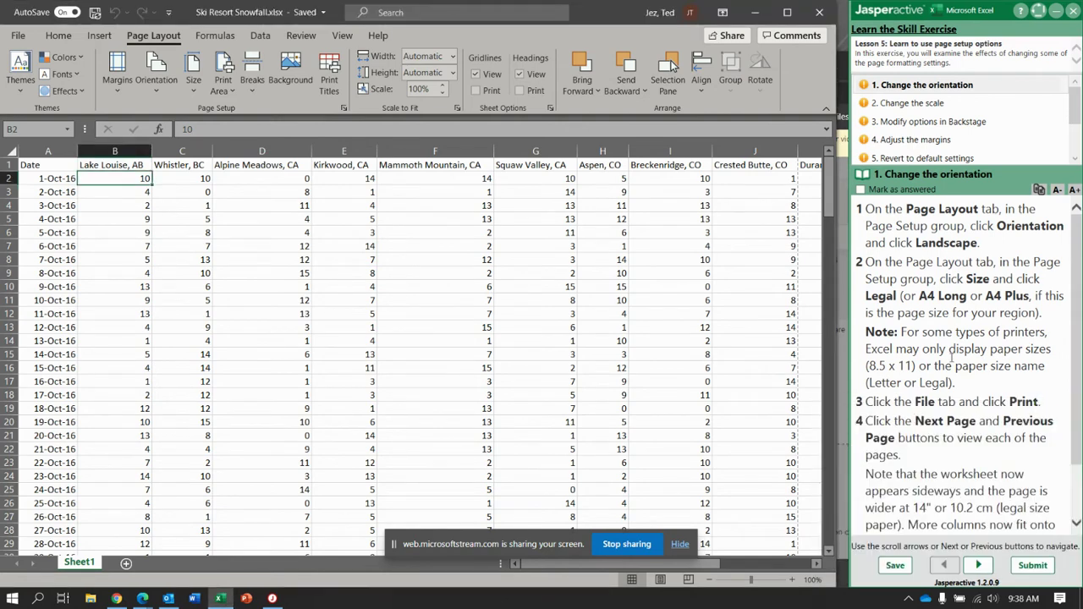
Step: Examine the worksheet's pages in the print preview, going forward through them and back to the first, and read the remaining task instructions
left_click(17, 37)
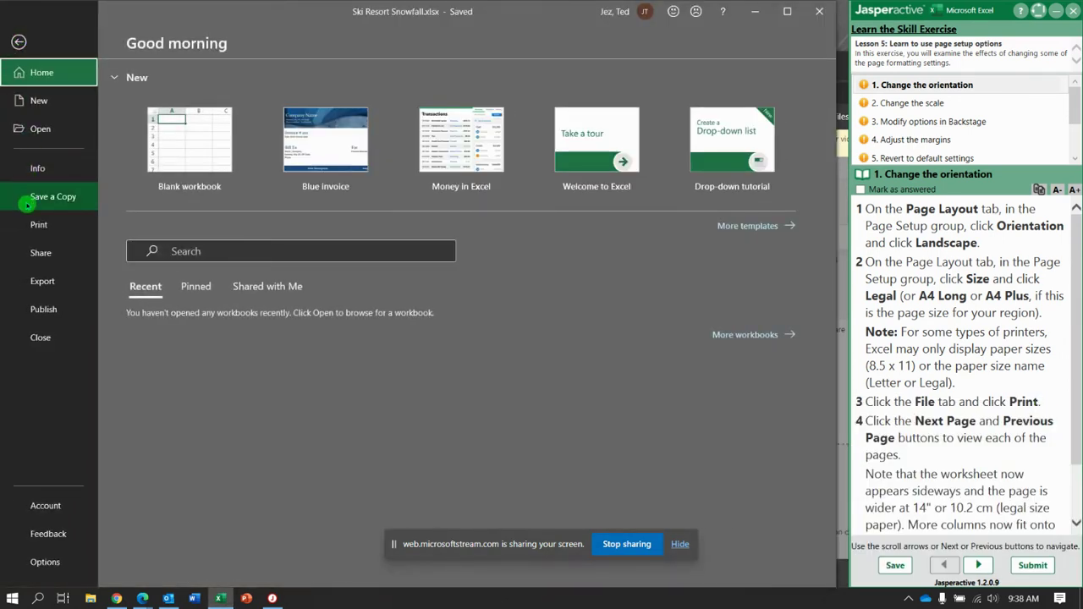
left_click(49, 224)
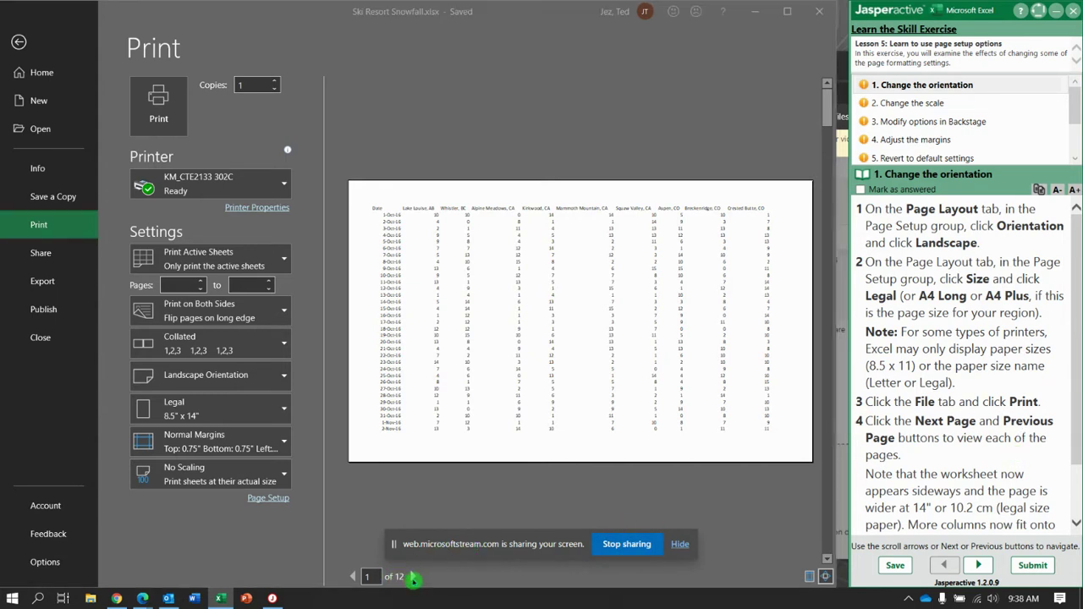
left_click_drag(451, 552, 79, 535)
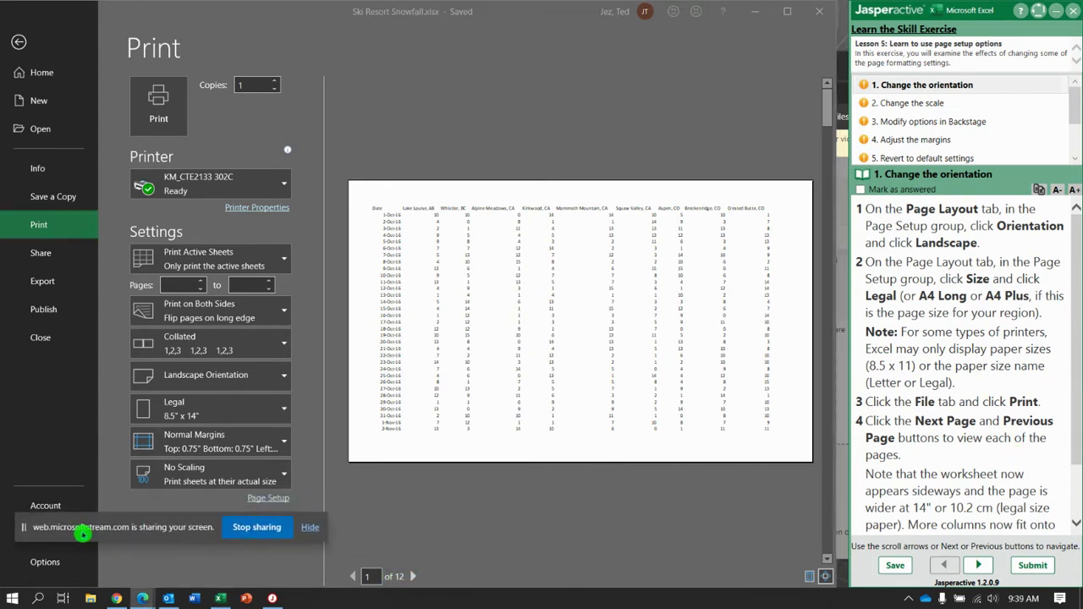
left_click(413, 576)
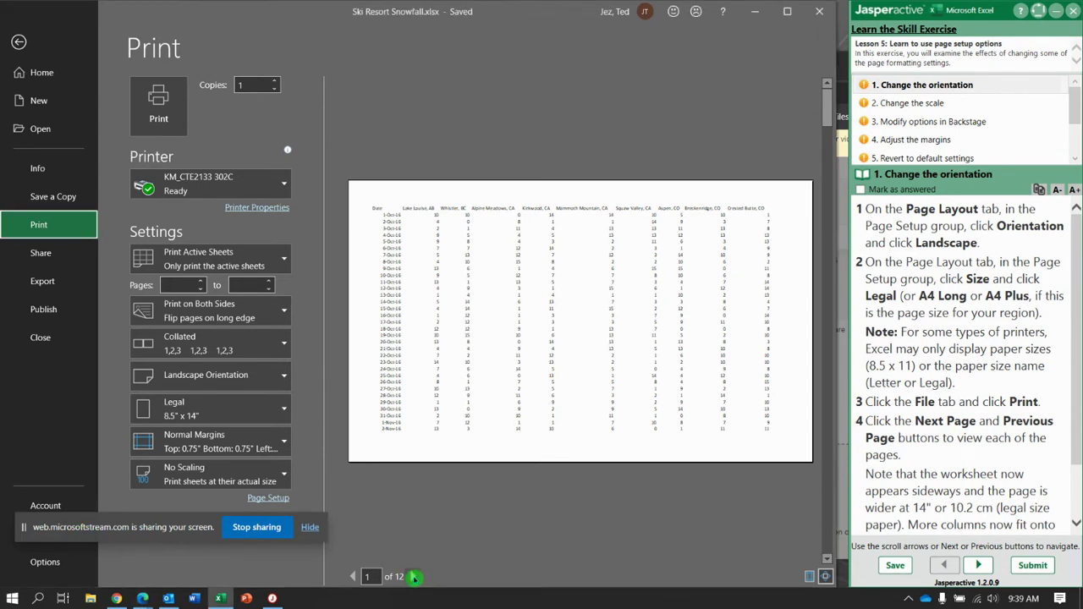
left_click(413, 576)
left_click(413, 576)
left_click(413, 576)
left_click(413, 576)
left_click(413, 576)
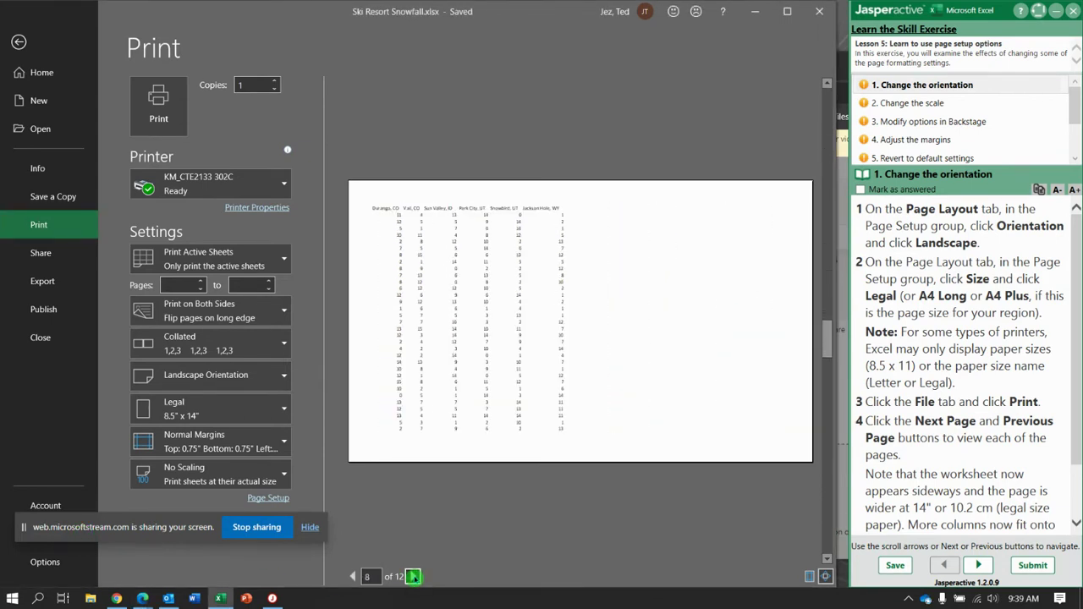
left_click(413, 576)
left_click(413, 576)
left_click(412, 576)
left_click(353, 576)
left_click(353, 576)
left_click(353, 576)
left_click(352, 576)
left_click(353, 576)
left_click(353, 576)
left_click(353, 576)
left_click(352, 576)
left_click(353, 576)
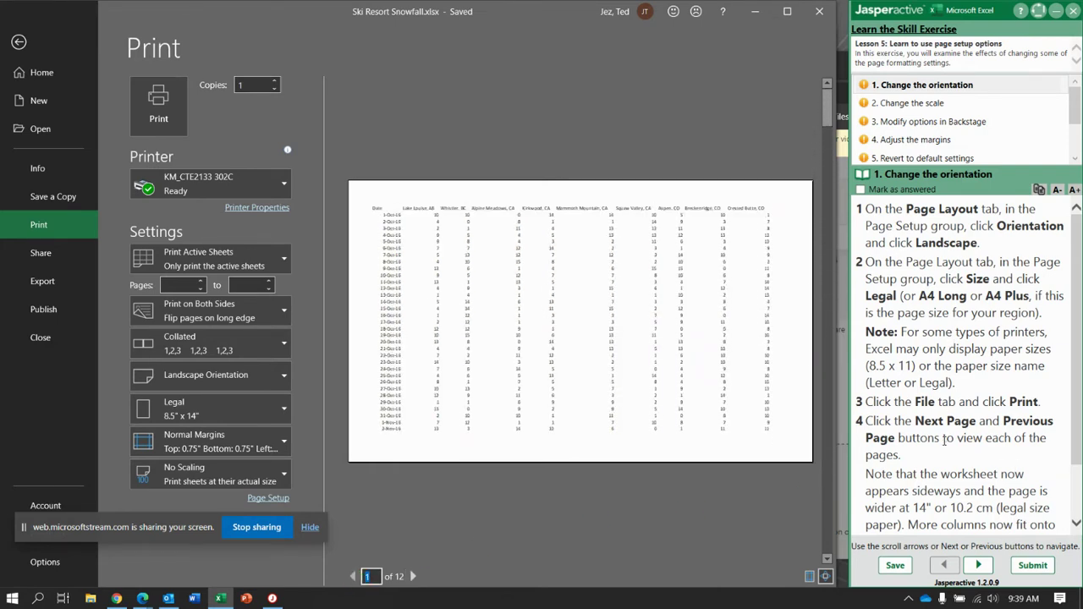
scroll(1025, 440, "down", 2)
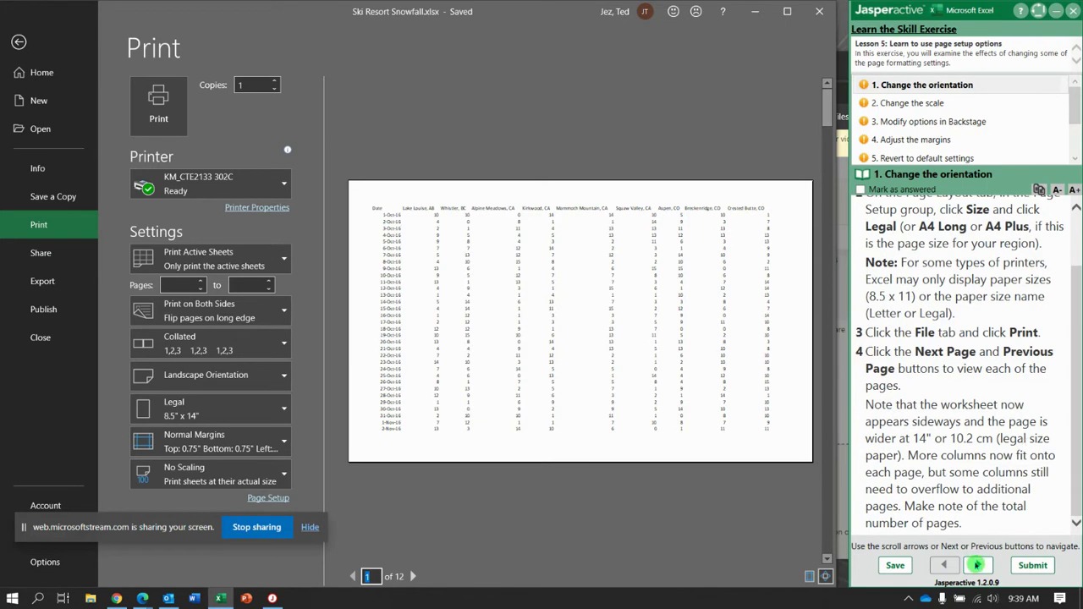
Step: Advance the exercise to the Change the scale task and scale the worksheet to a width of 1 page
left_click(979, 566)
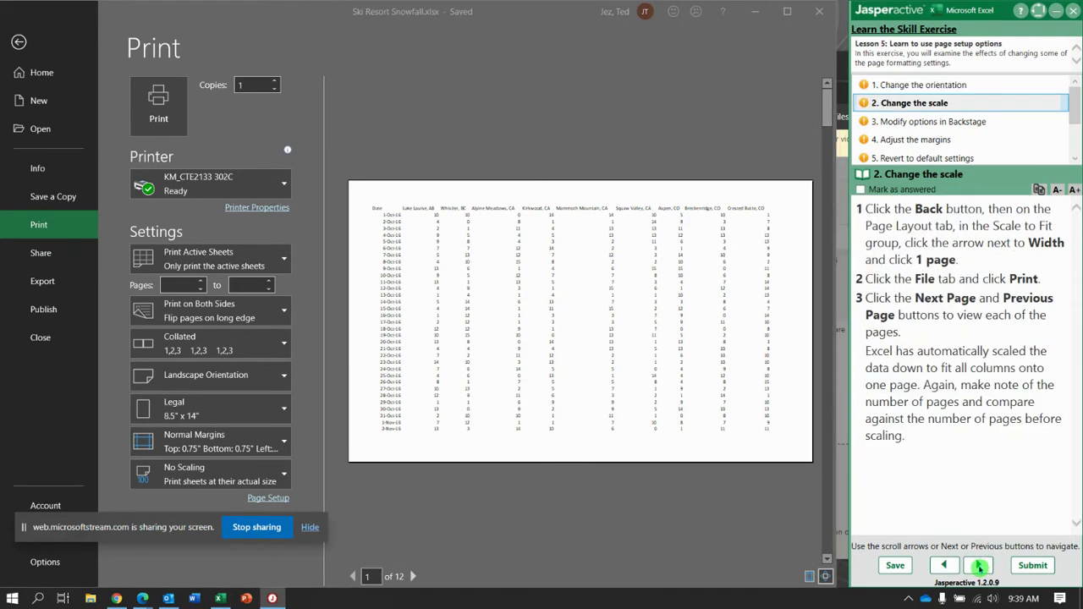
left_click(18, 43)
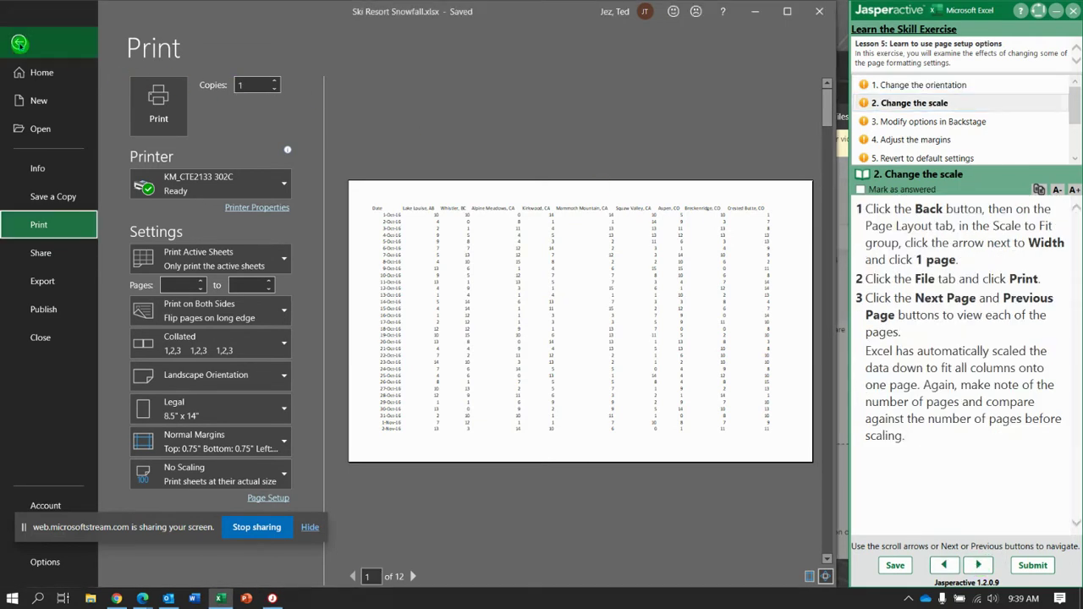
left_click(18, 43)
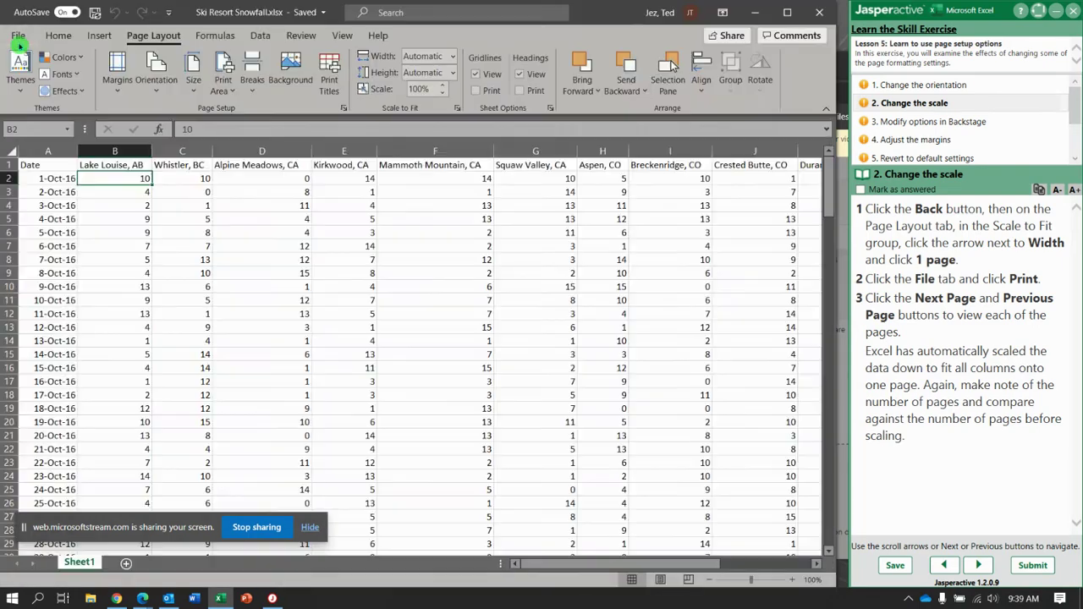
left_click(452, 56)
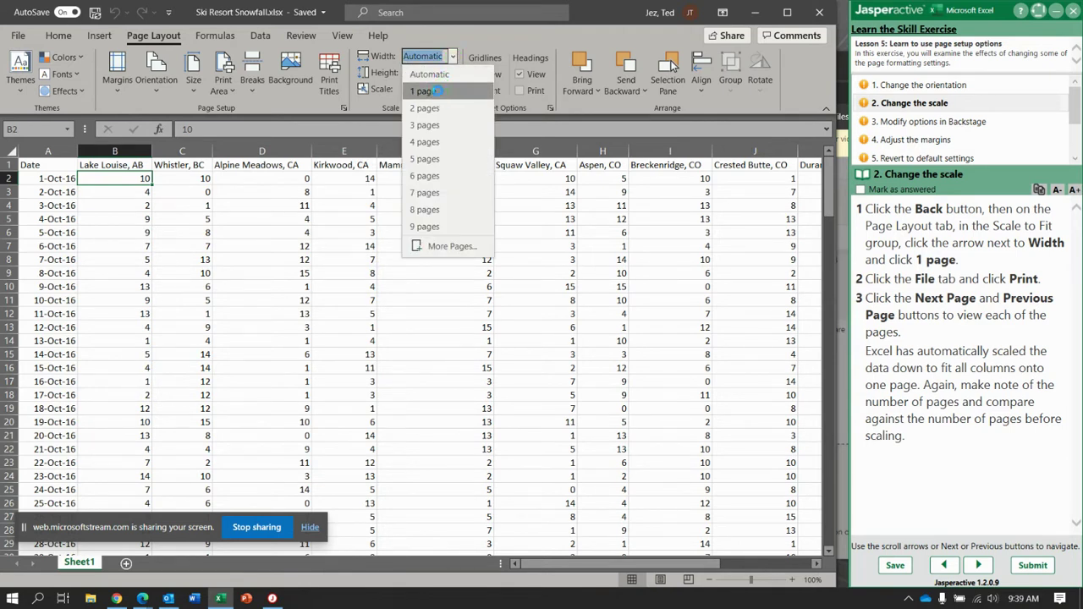
left_click(438, 90)
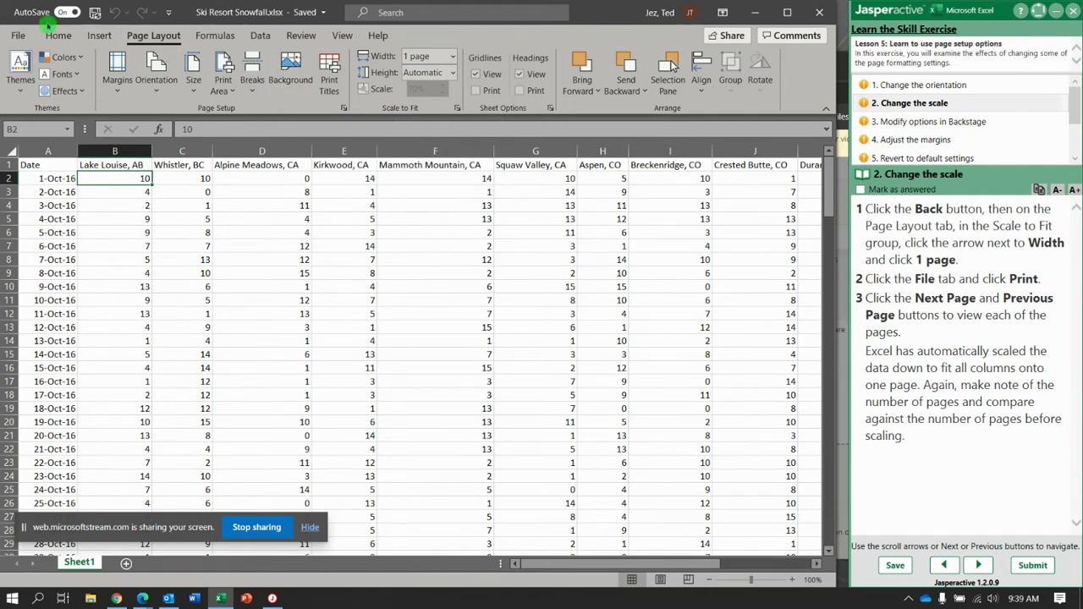
Step: Examine the scaled worksheet in the print preview, paging to the last page and back to the first
left_click(17, 38)
left_click(38, 224)
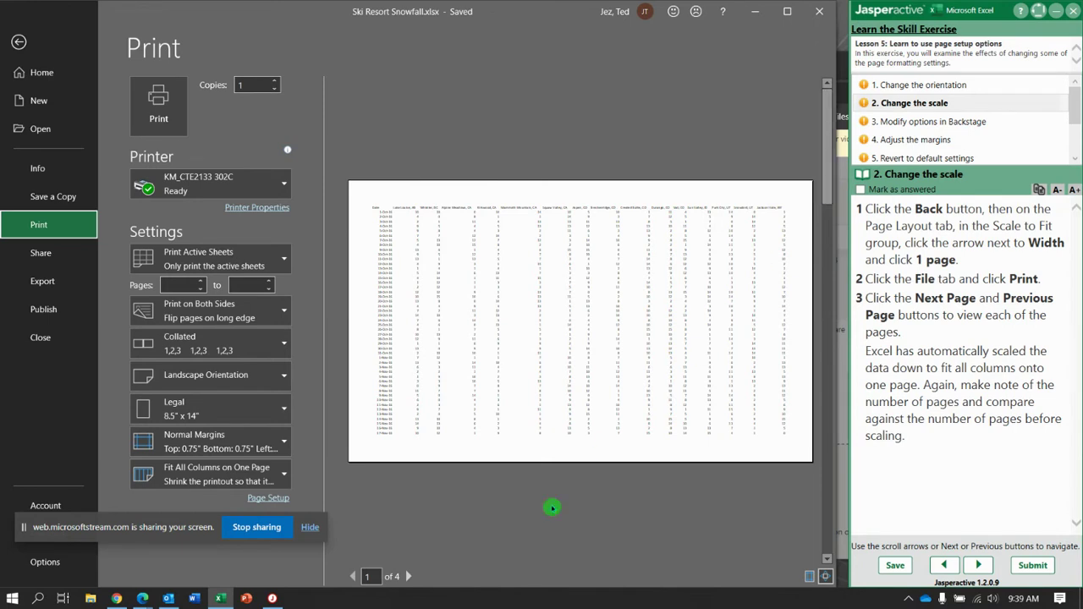
left_click(408, 576)
left_click(408, 576)
left_click(408, 576)
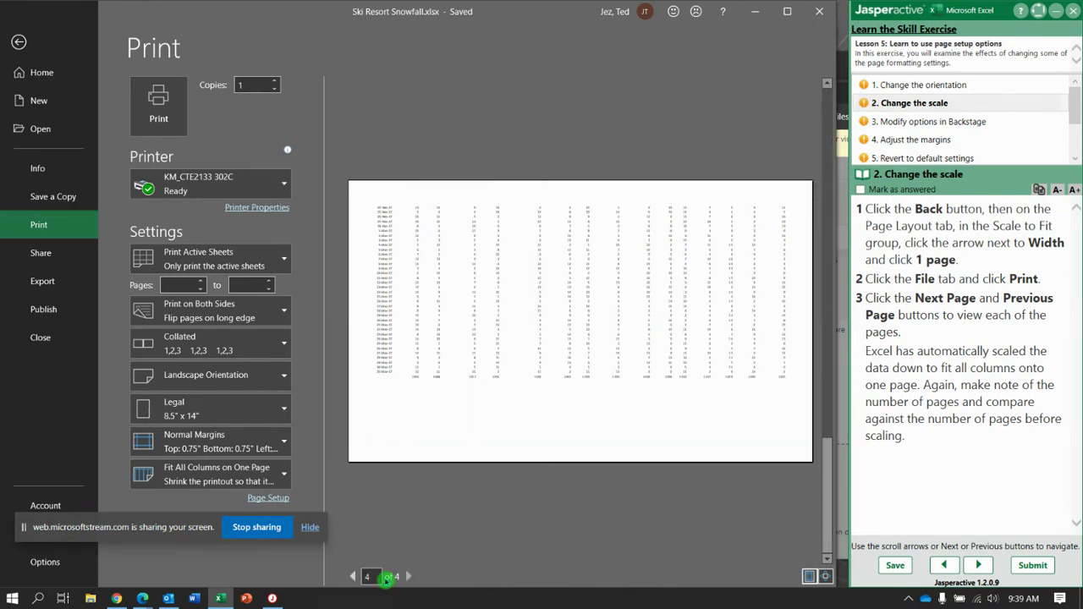
left_click(352, 576)
left_click(352, 576)
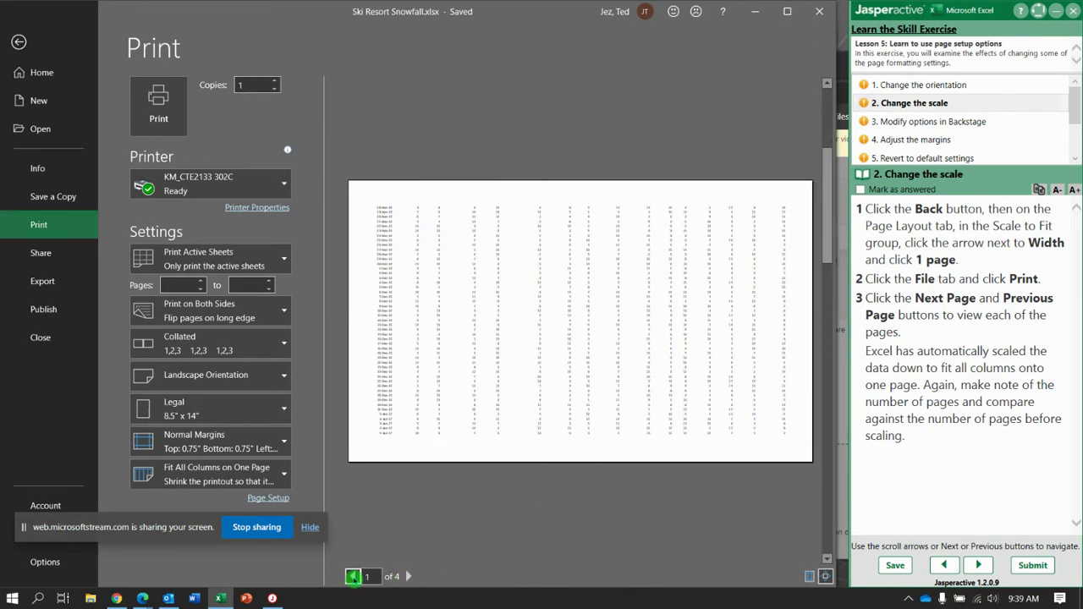
left_click(352, 576)
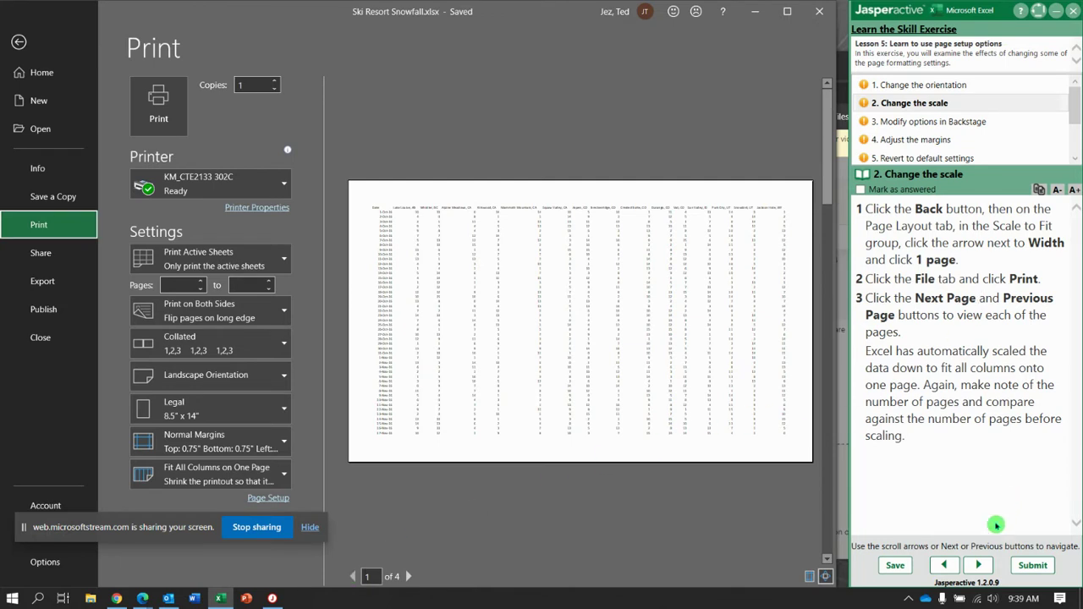
Step: Advance the exercise to the Modify options in Backstage task and review the print settings' choices for what to print and for two-sided printing
left_click(979, 565)
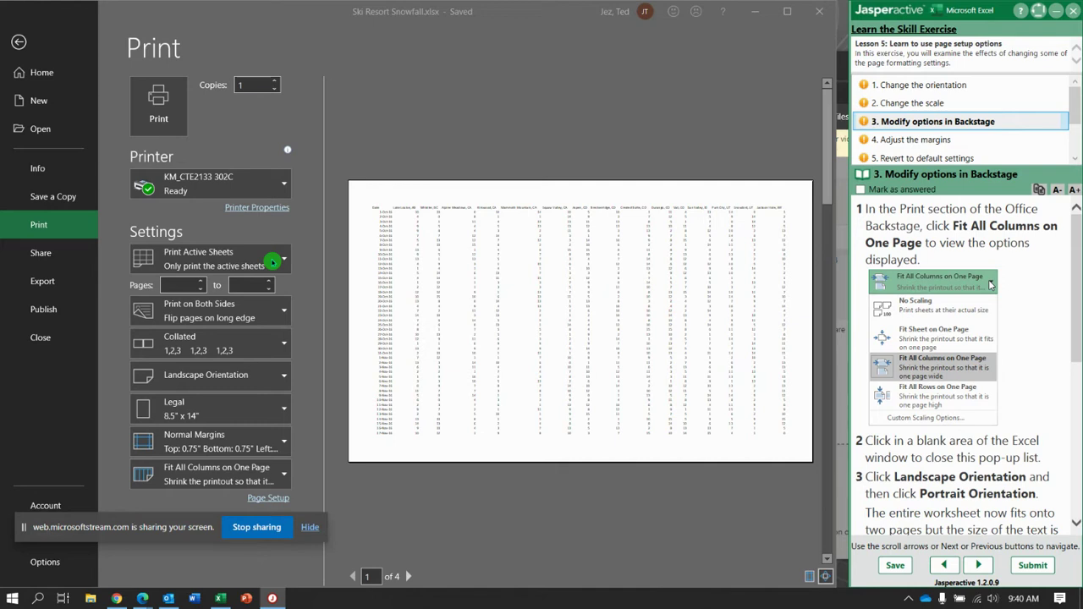
left_click(283, 262)
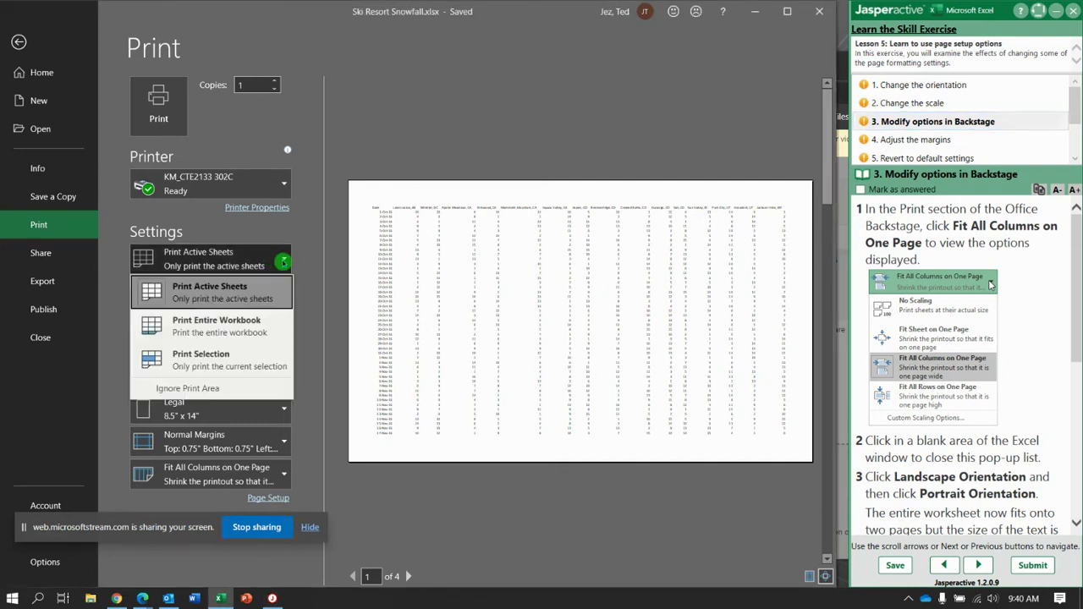
left_click(284, 263)
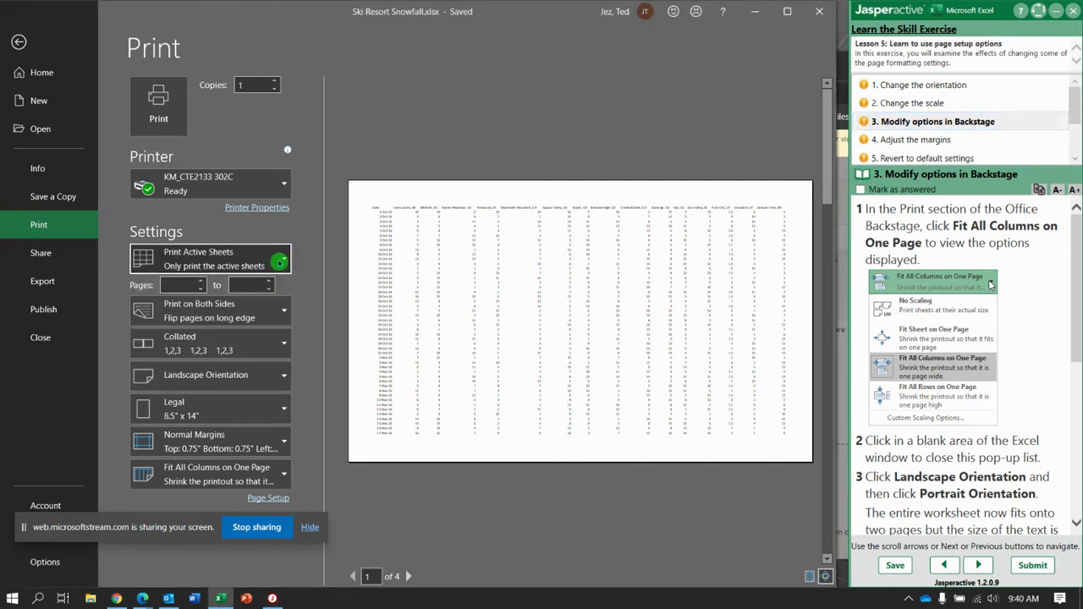
left_click(286, 315)
left_click(285, 315)
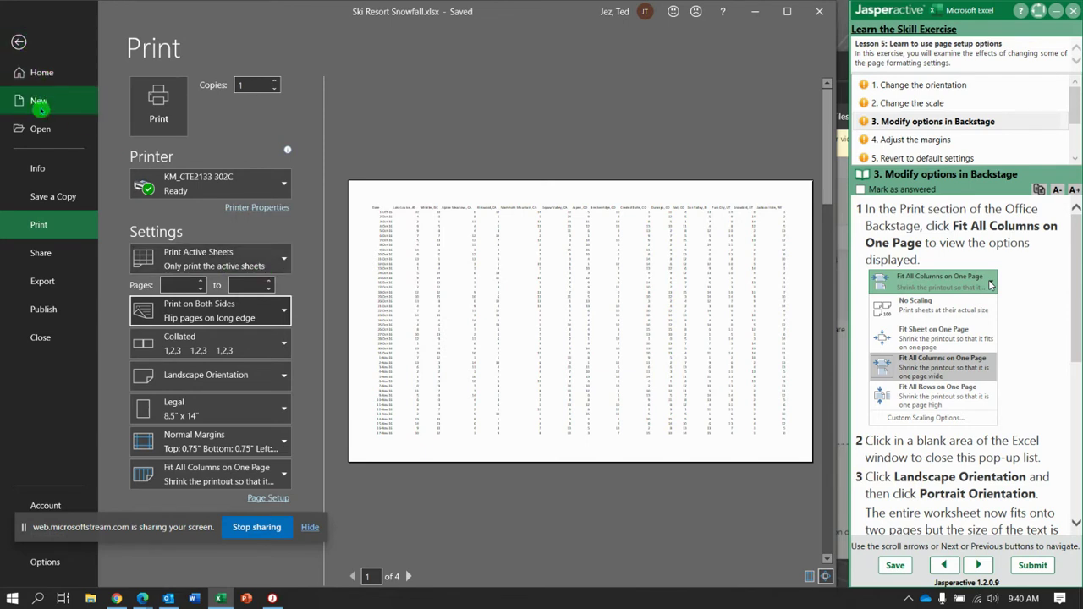
left_click(38, 224)
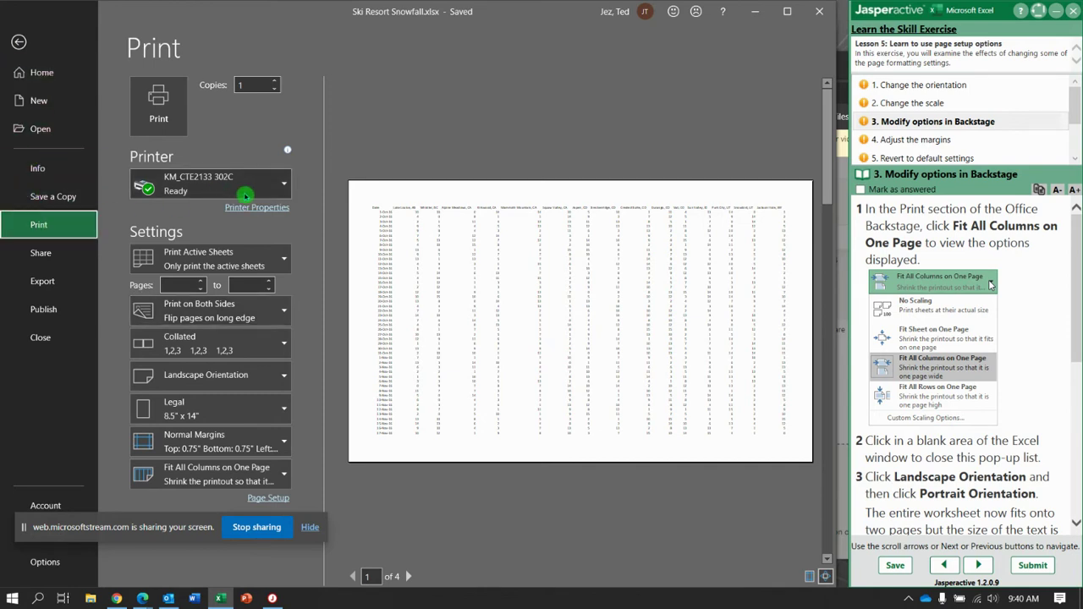
left_click(279, 266)
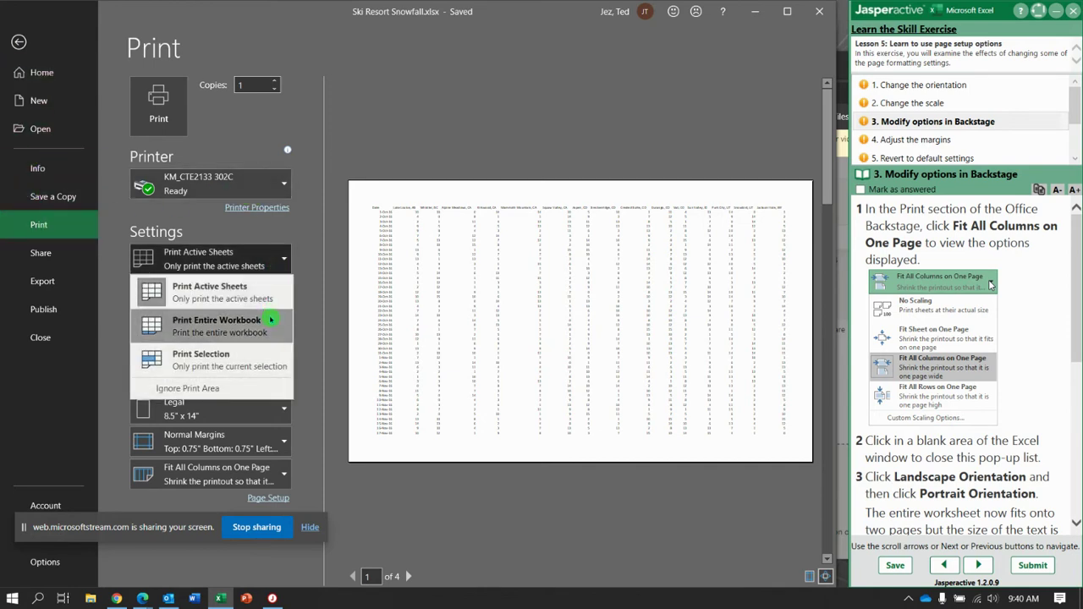
left_click(310, 375)
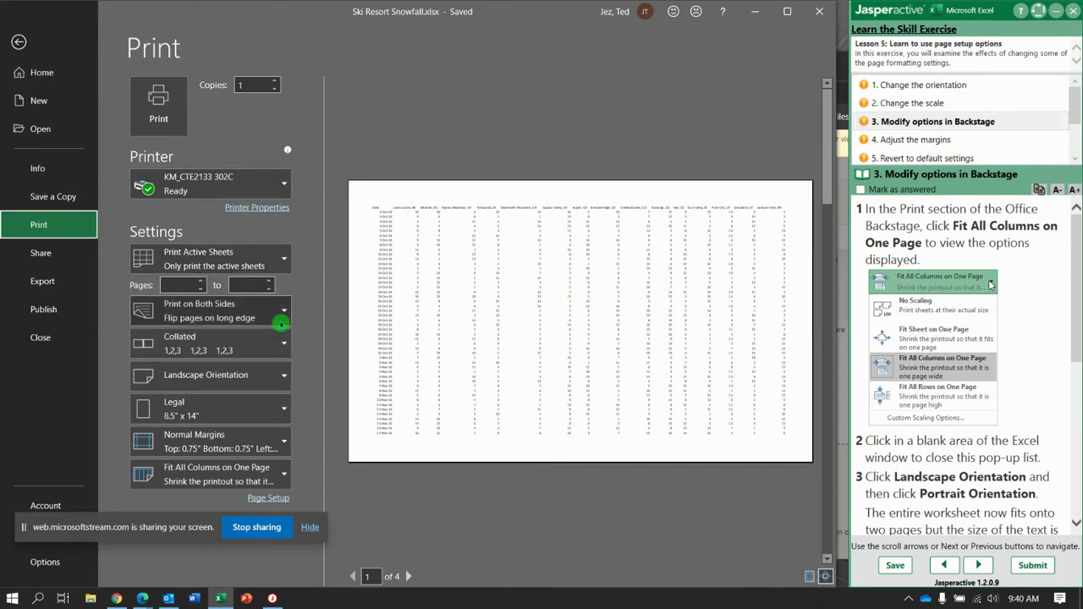
left_click(280, 320)
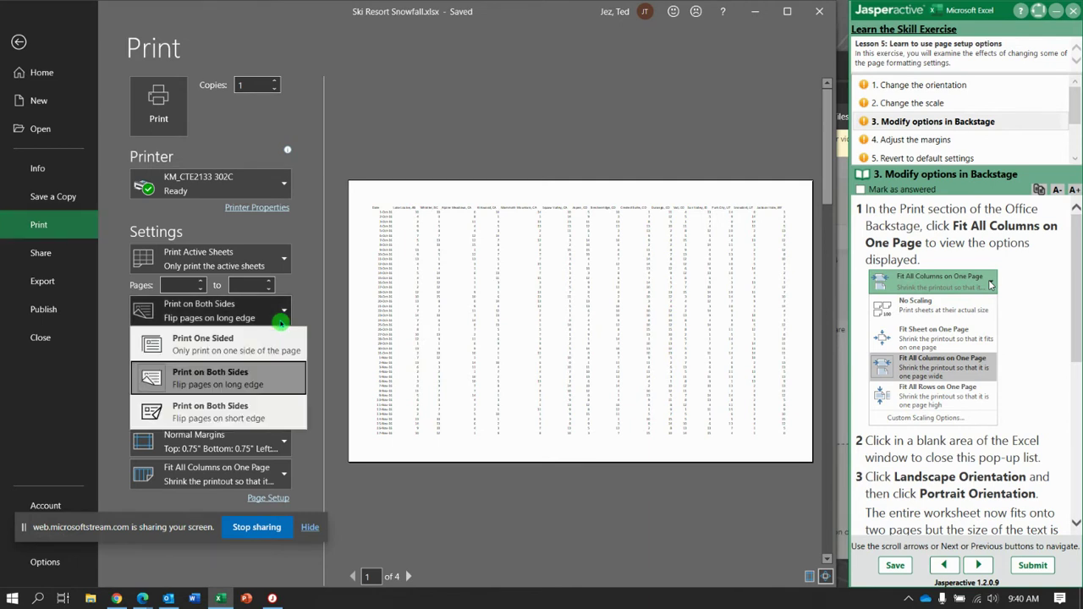
left_click(315, 364)
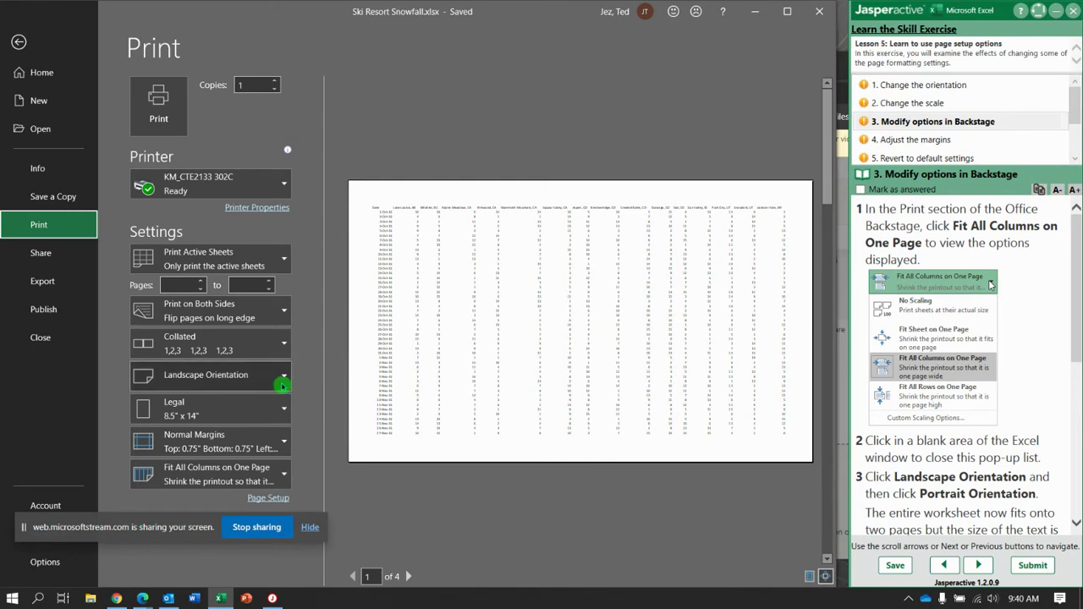
Step: Review the available print scaling options without changing them, and switch the page orientation to Portrait
left_click(284, 477)
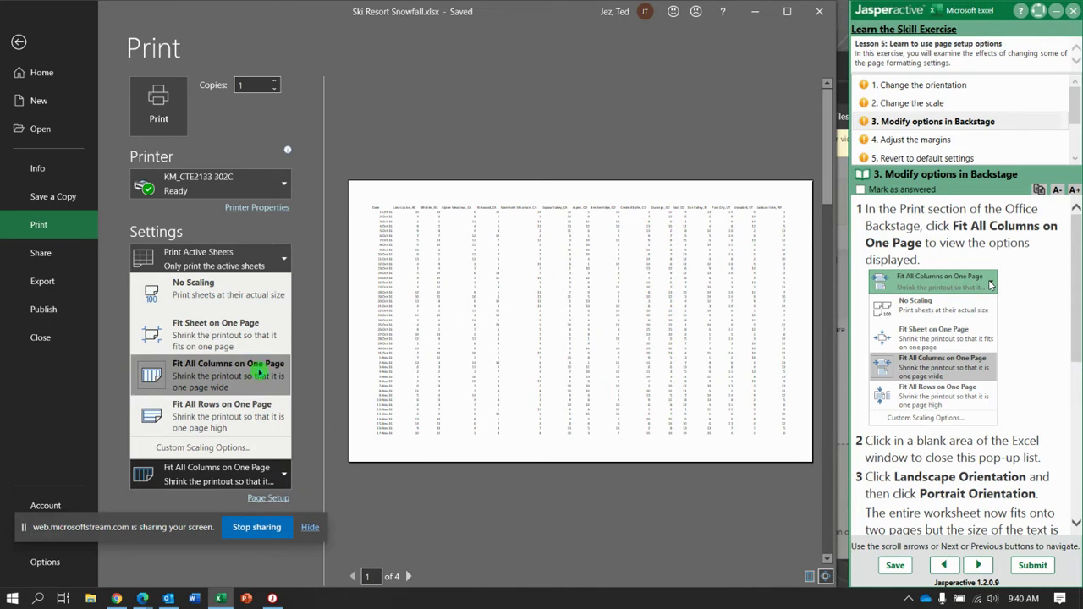
left_click(404, 373)
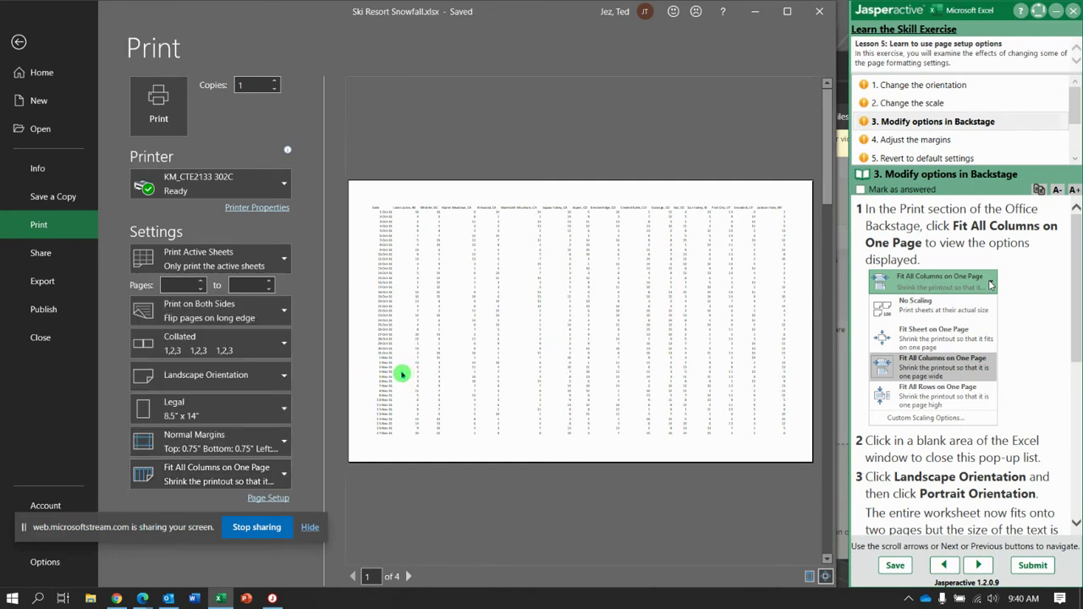
left_click(244, 381)
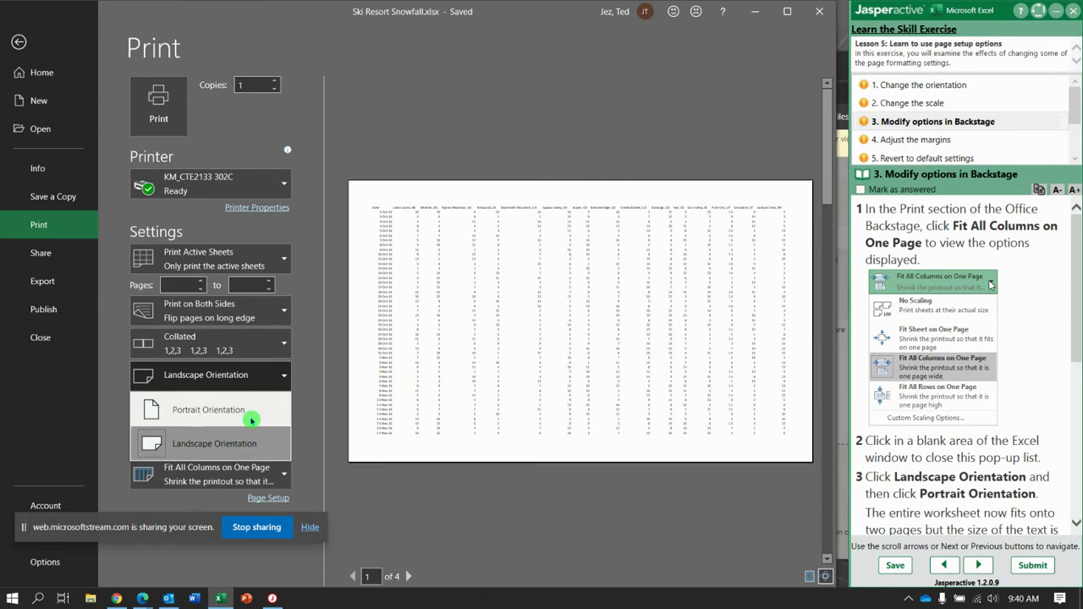
left_click(252, 414)
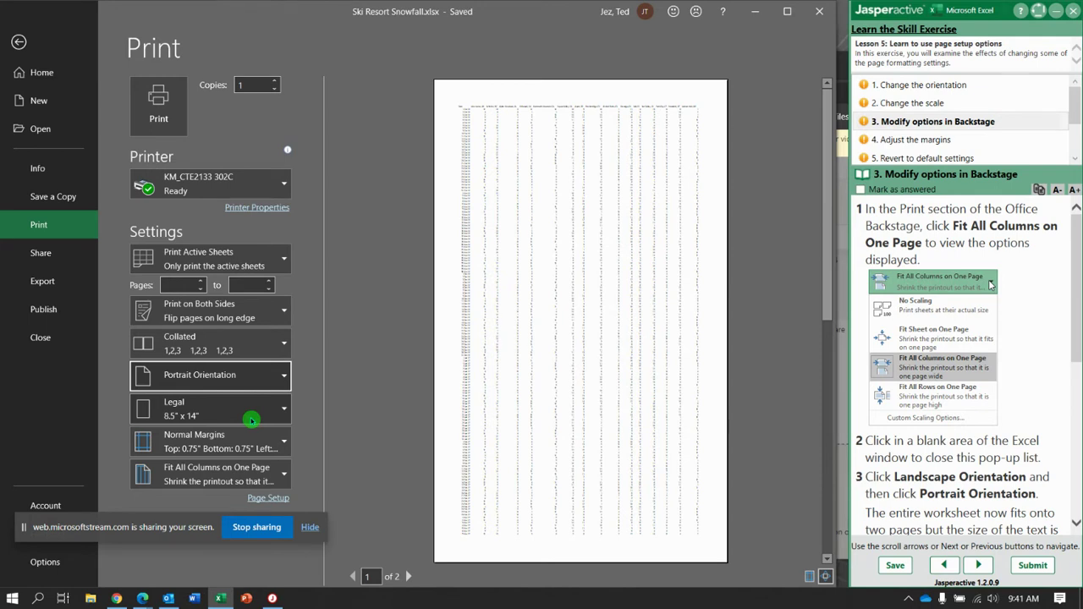
Step: Read the next task instructions and set custom scaling to adjust the worksheet to 65% of normal size
scroll(991, 442, "down", 5)
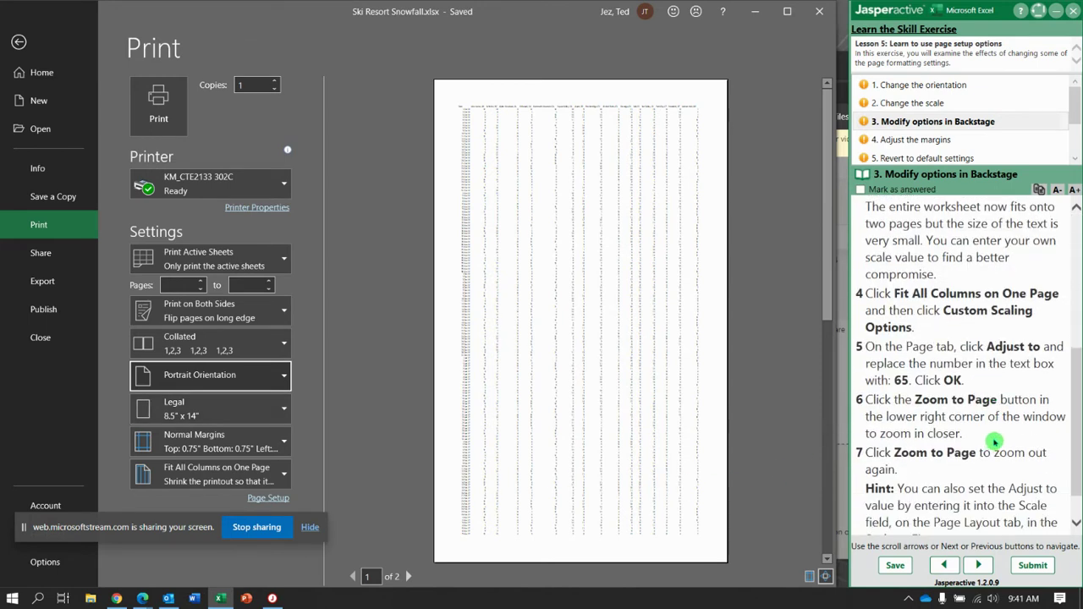
scroll(996, 440, "up", 1)
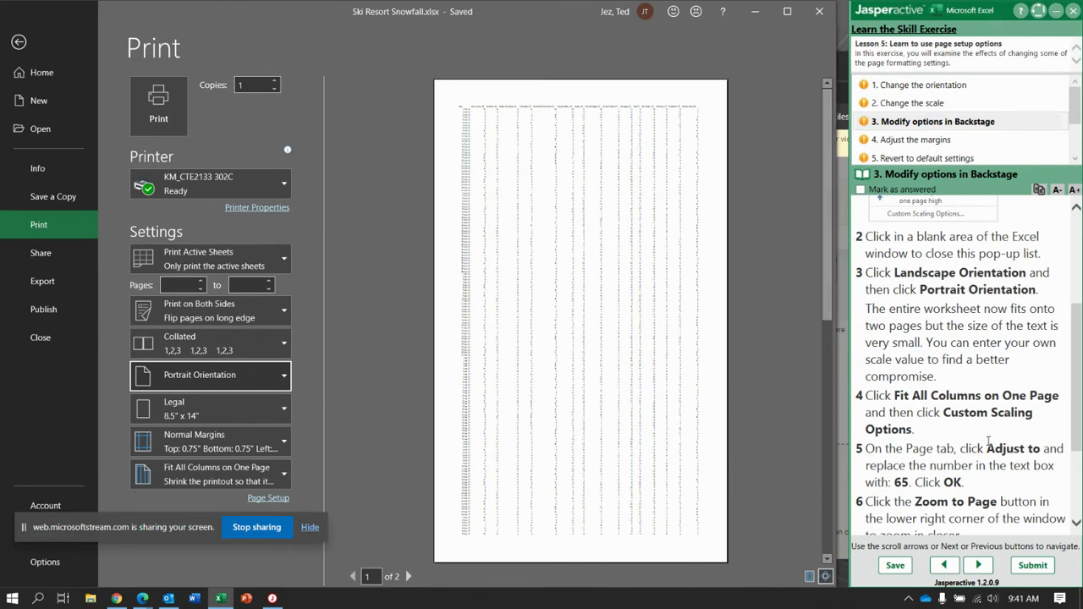
left_click(279, 481)
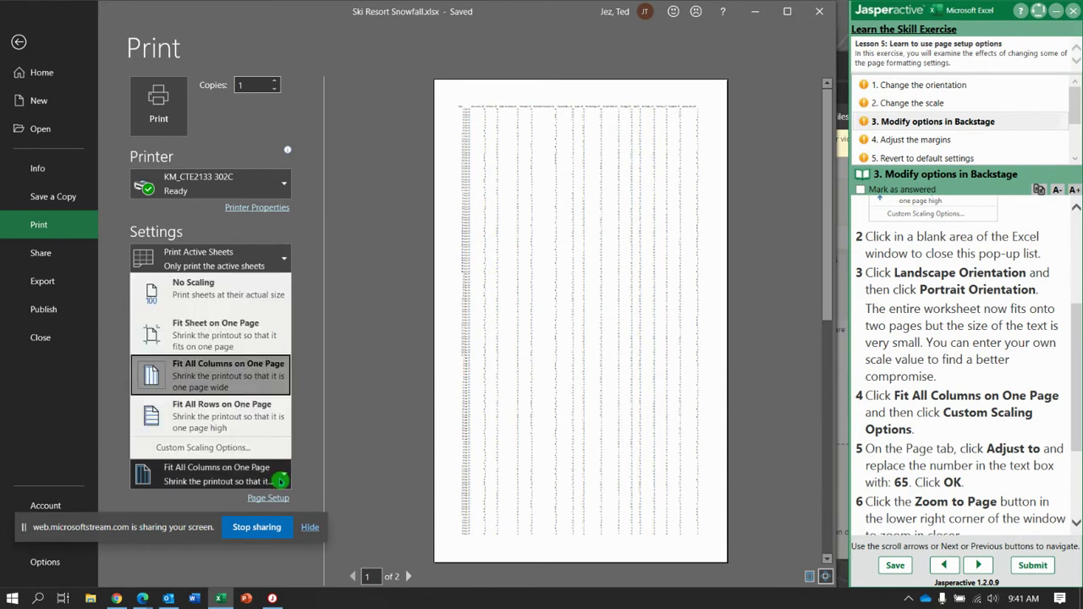
left_click(230, 448)
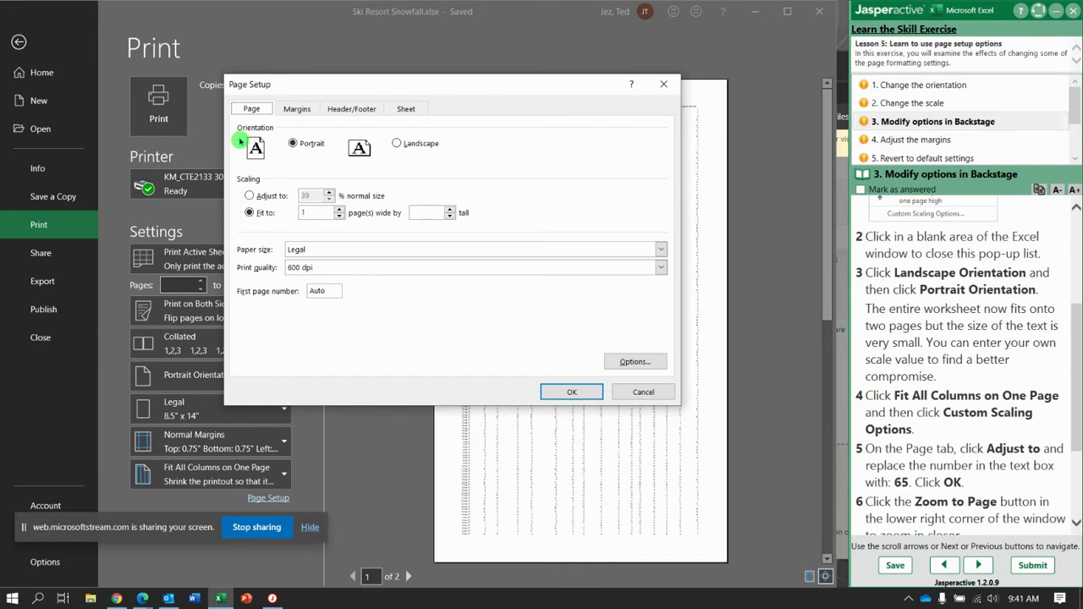
left_click(262, 195)
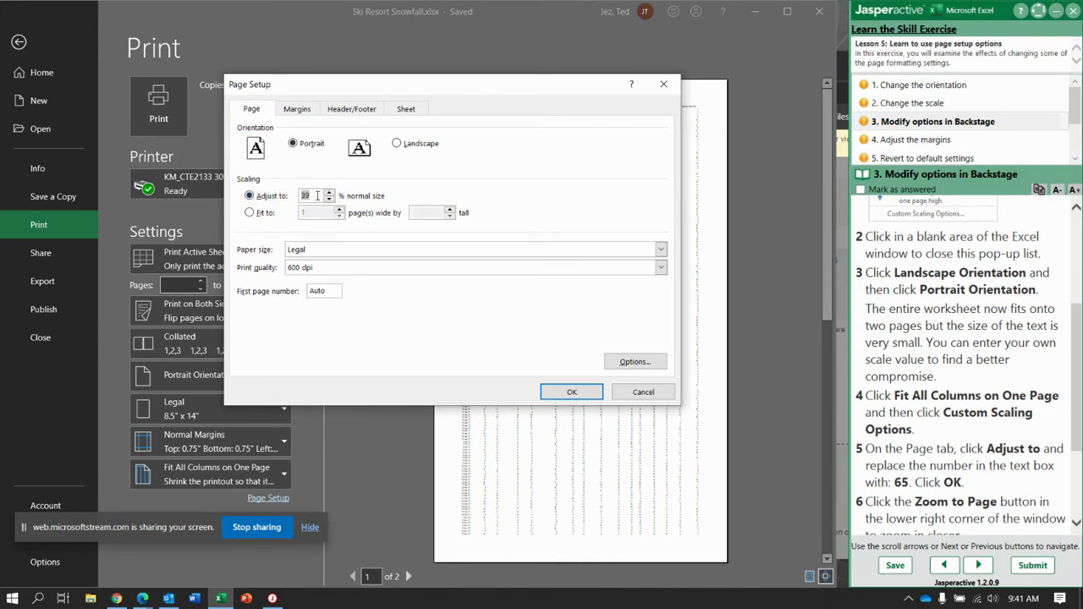
left_click_drag(318, 195, 292, 195)
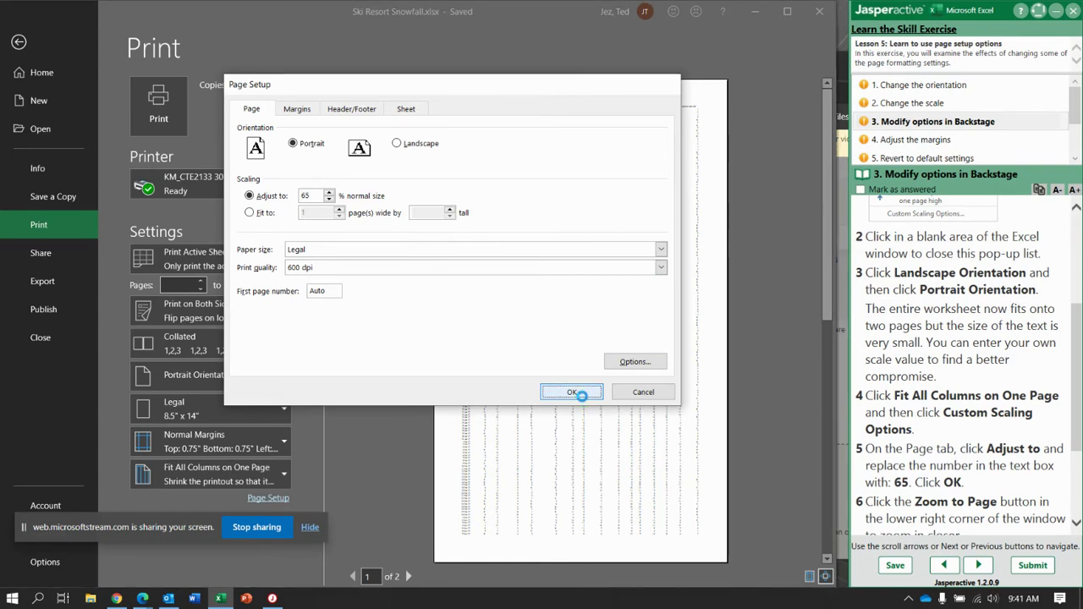
left_click(575, 393)
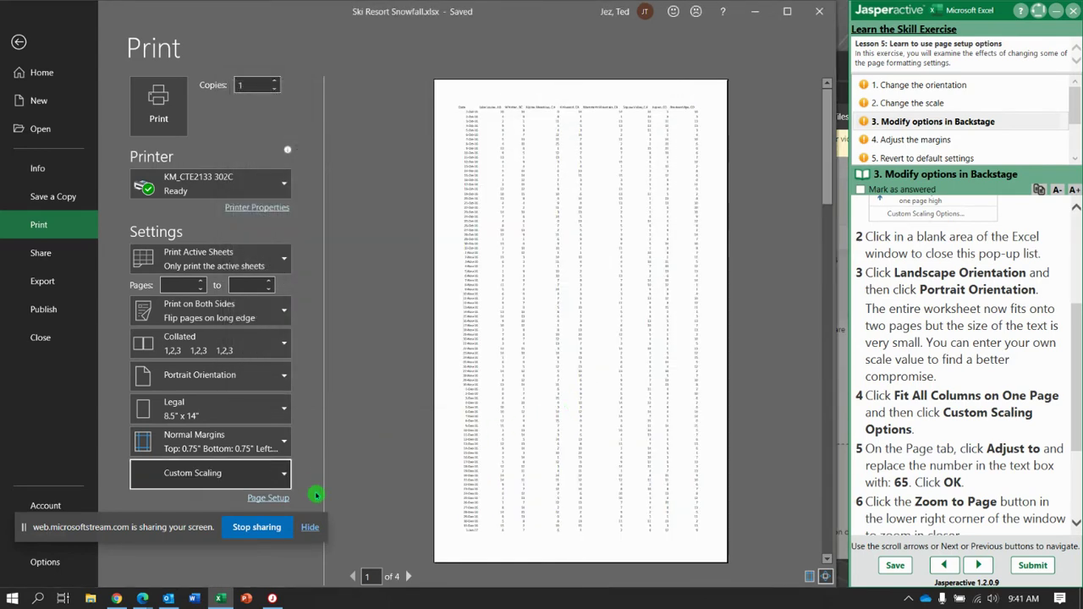
Step: Examine the rescaled portrait worksheet in the print preview, paging forward to the last page and back to the first
left_click(409, 577)
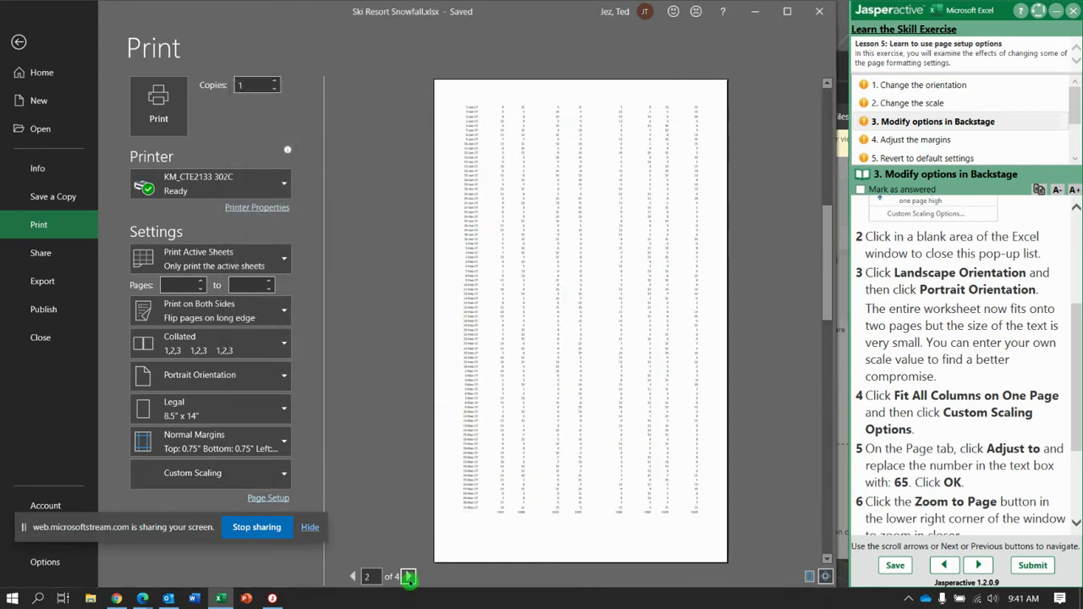
left_click(408, 577)
left_click(409, 578)
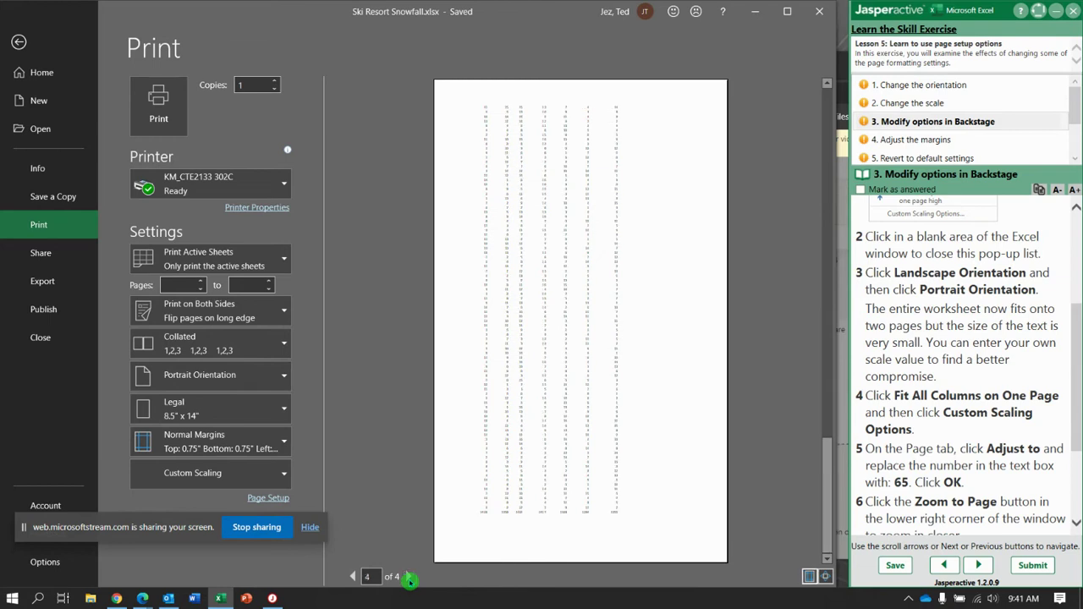
left_click(354, 576)
left_click(353, 576)
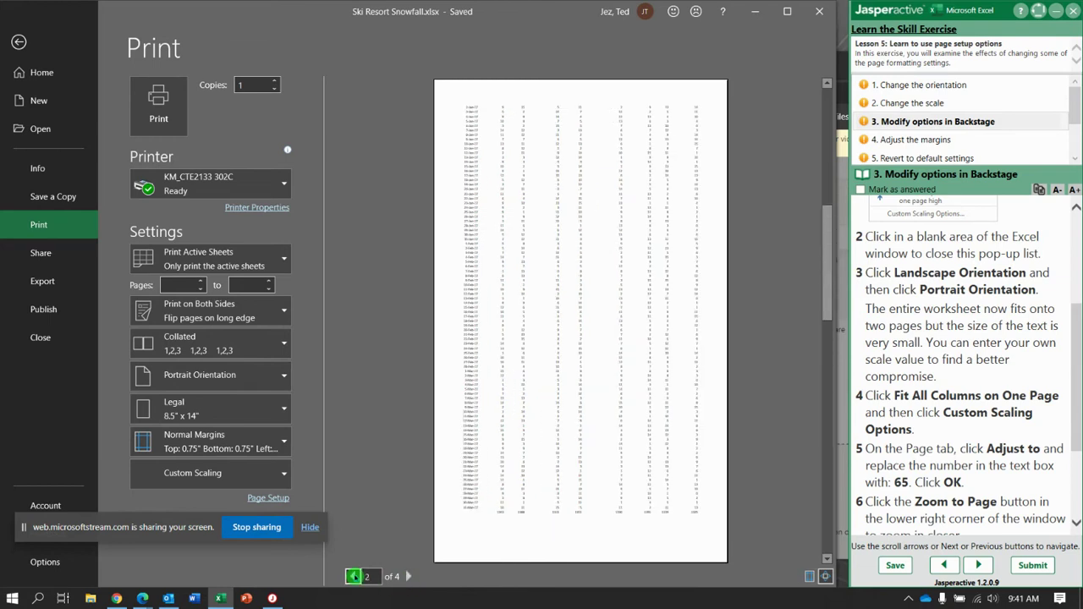
left_click(354, 576)
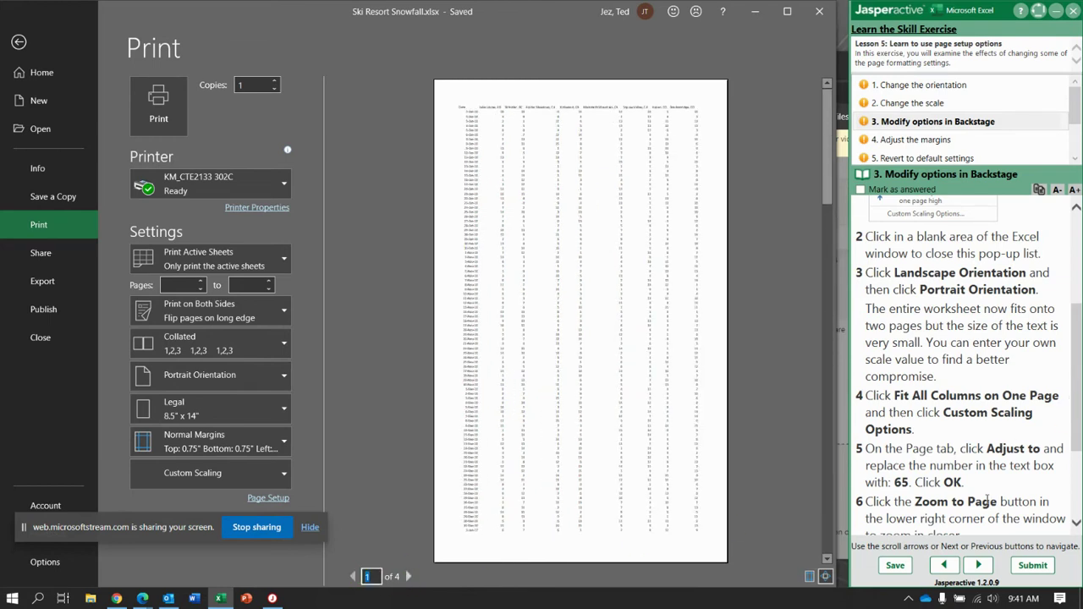
Step: Zoom in on the first preview page to inspect its columns, read the remaining instructions, and zoom back out to the full page
left_click(824, 577)
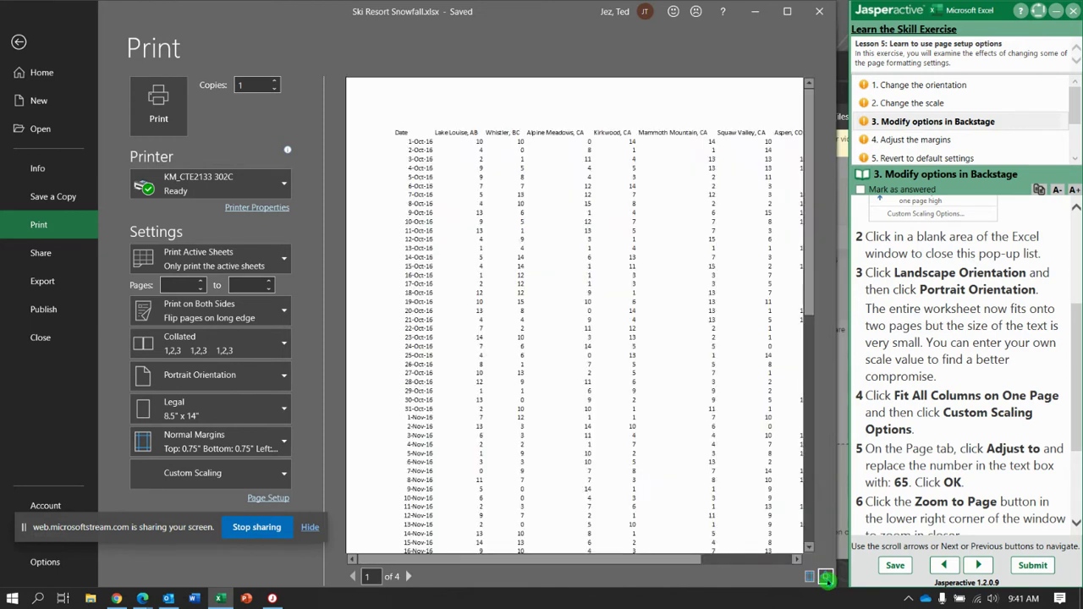
left_click_drag(532, 567, 648, 566)
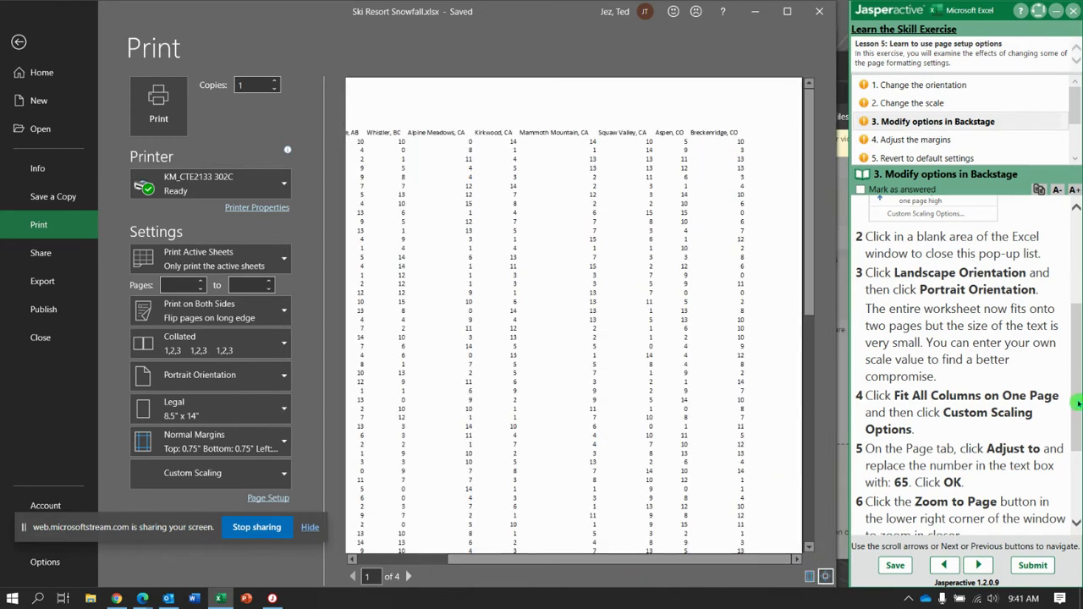
left_click_drag(1078, 405, 1078, 469)
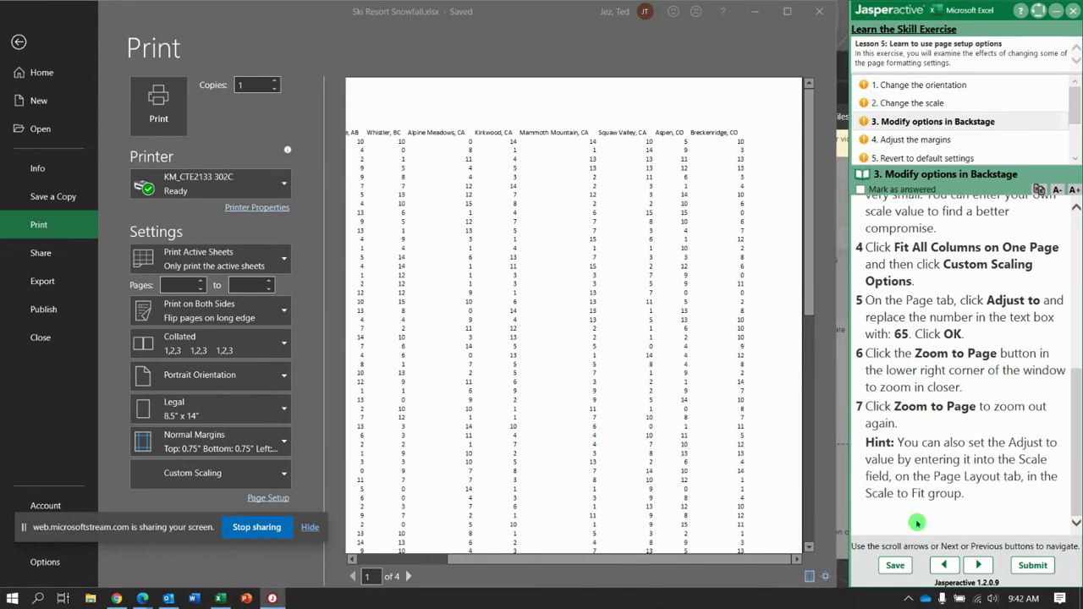
left_click(825, 577)
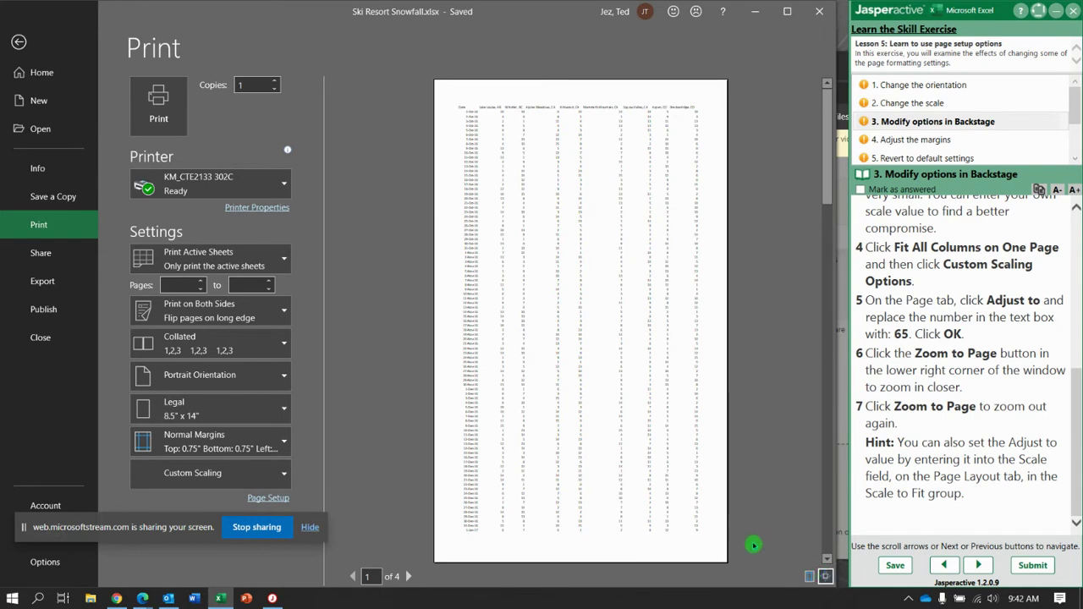
Step: Advance the exercise to the Adjust the margins task and look through the tasks that follow it
left_click(974, 566)
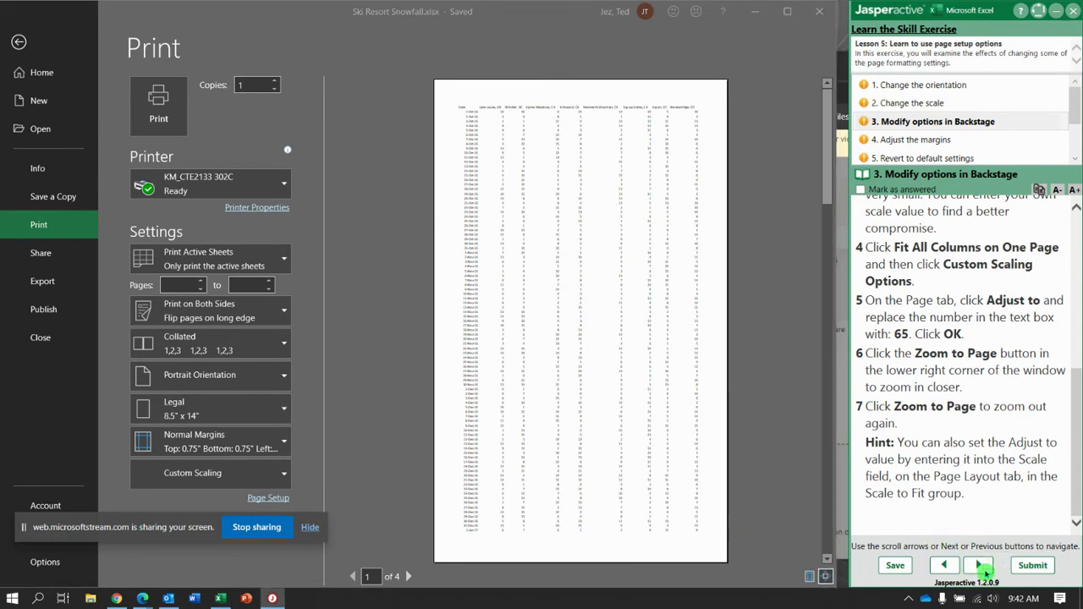
left_click(1075, 158)
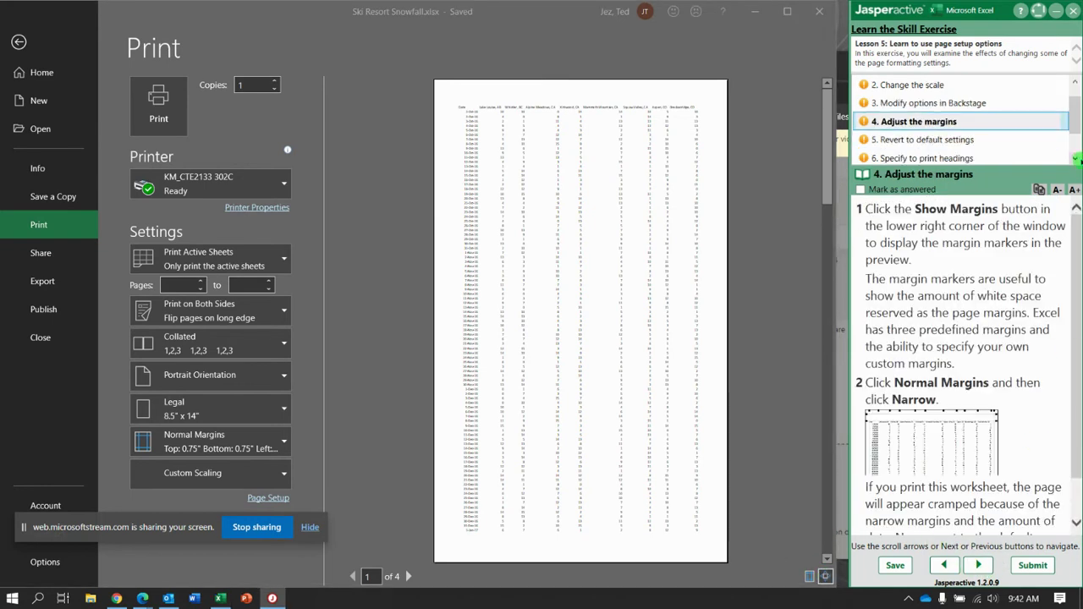
left_click(1075, 158)
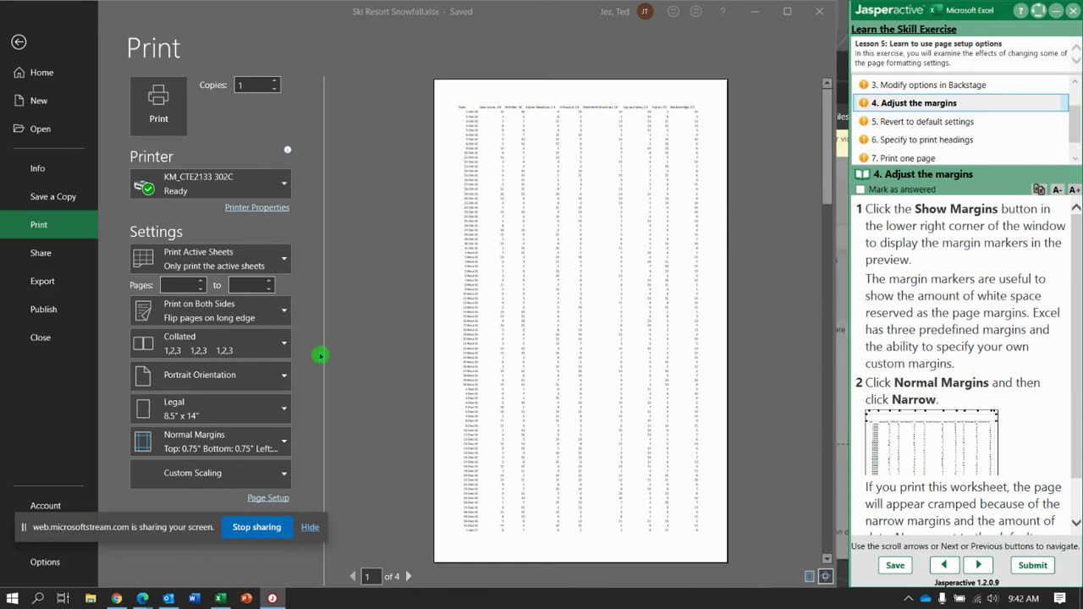
Step: Show the margin markers in the print preview and set the page margins to Narrow
left_click(809, 576)
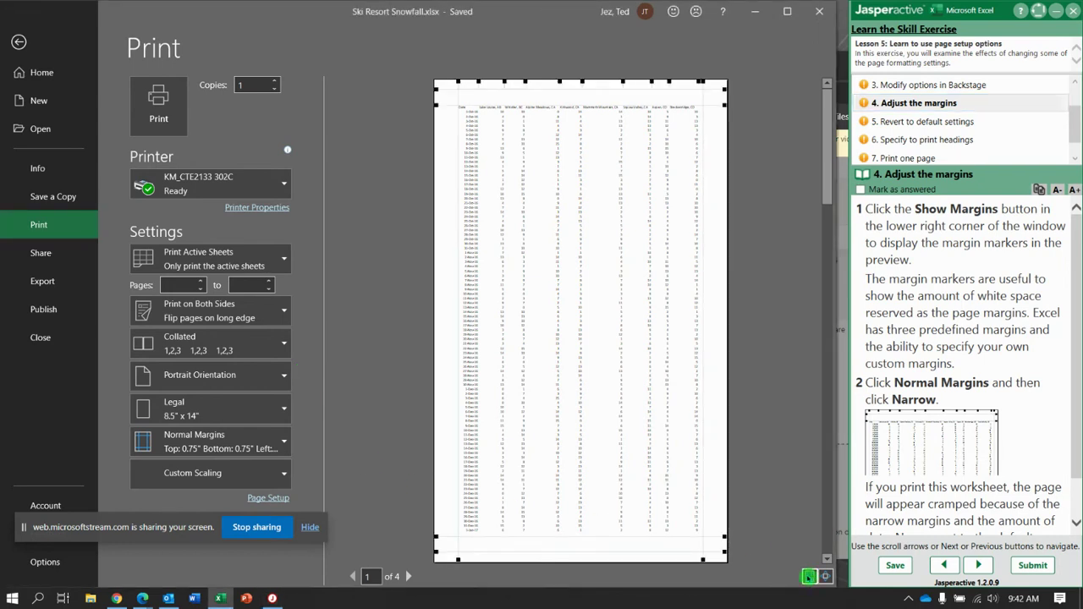
left_click(251, 407)
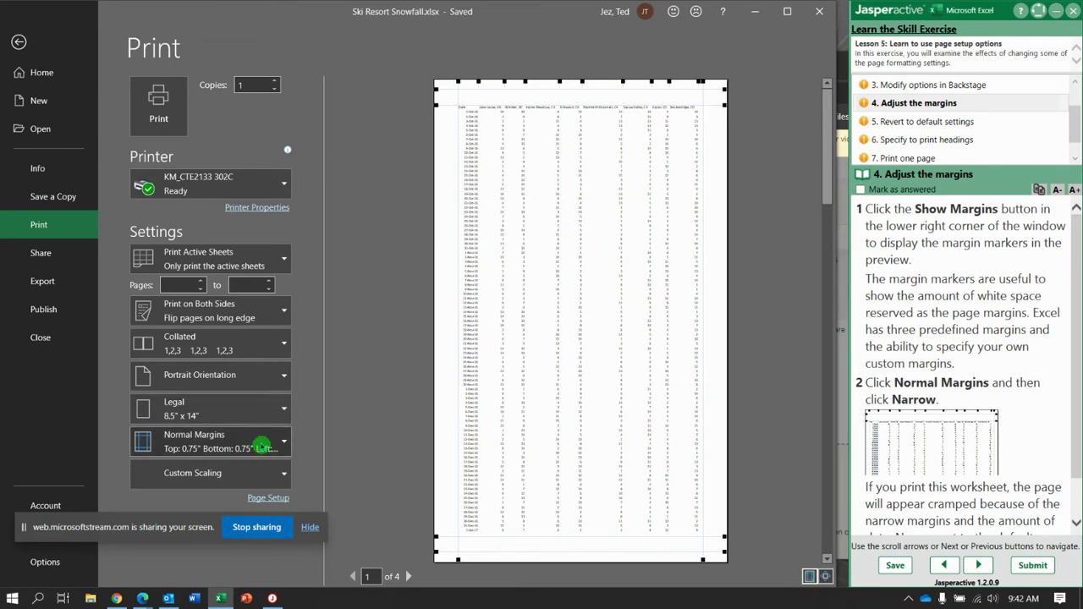
left_click(284, 446)
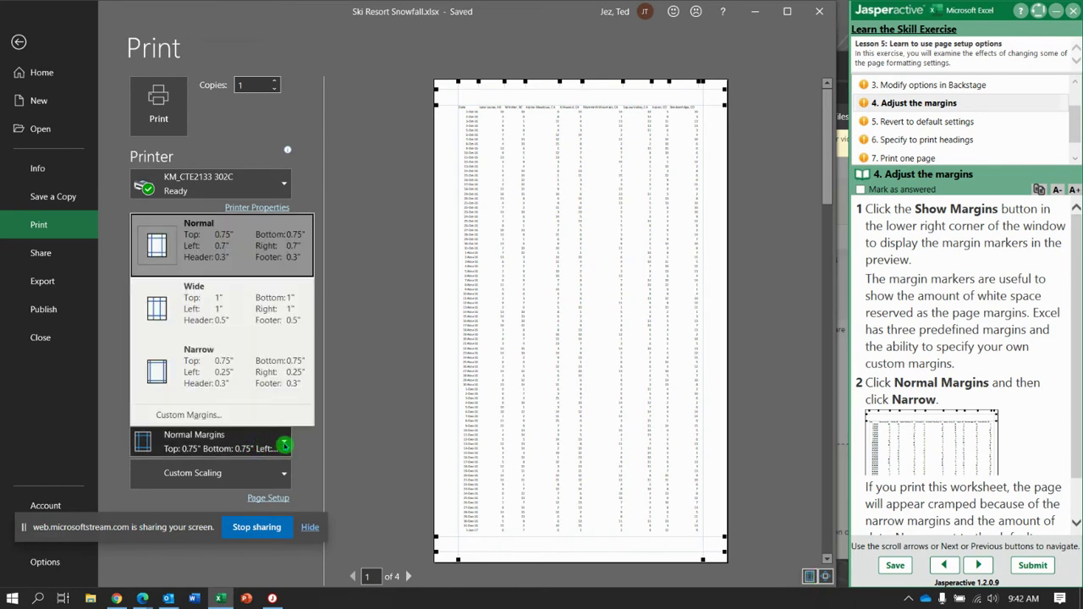
left_click(250, 378)
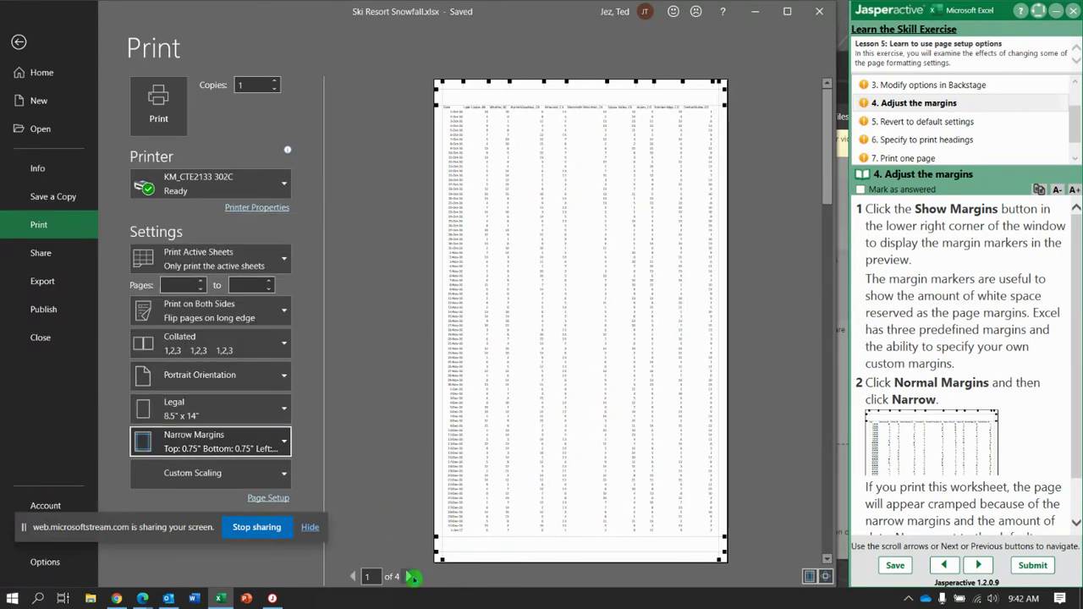
Step: Read the rest of the margin instructions and examine the narrow-margin print preview, paging forward to page 3 and back to the first
scroll(960, 381, "down", 1)
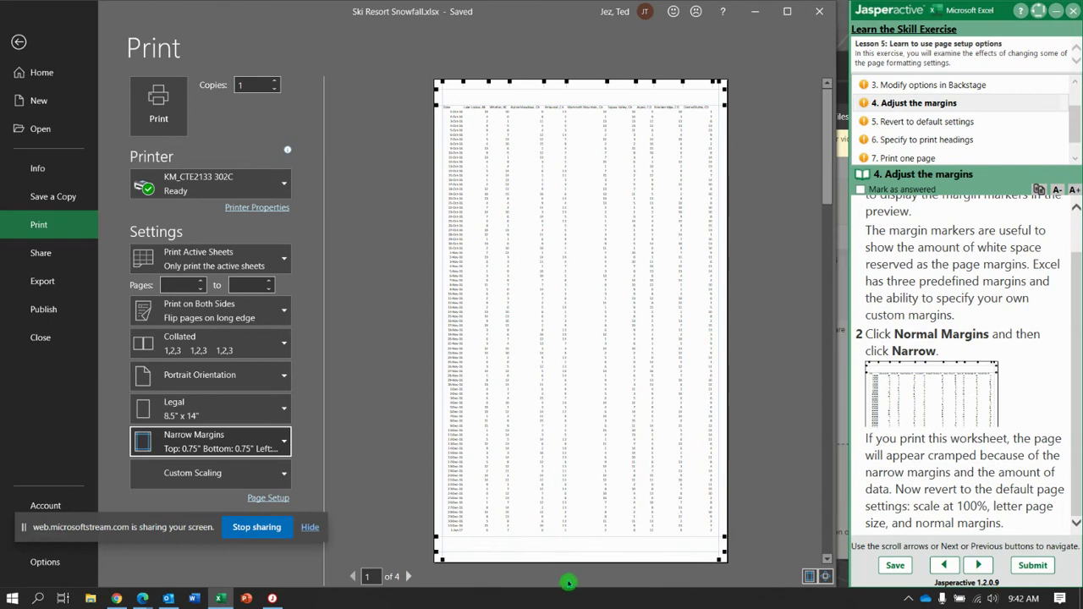
left_click(408, 576)
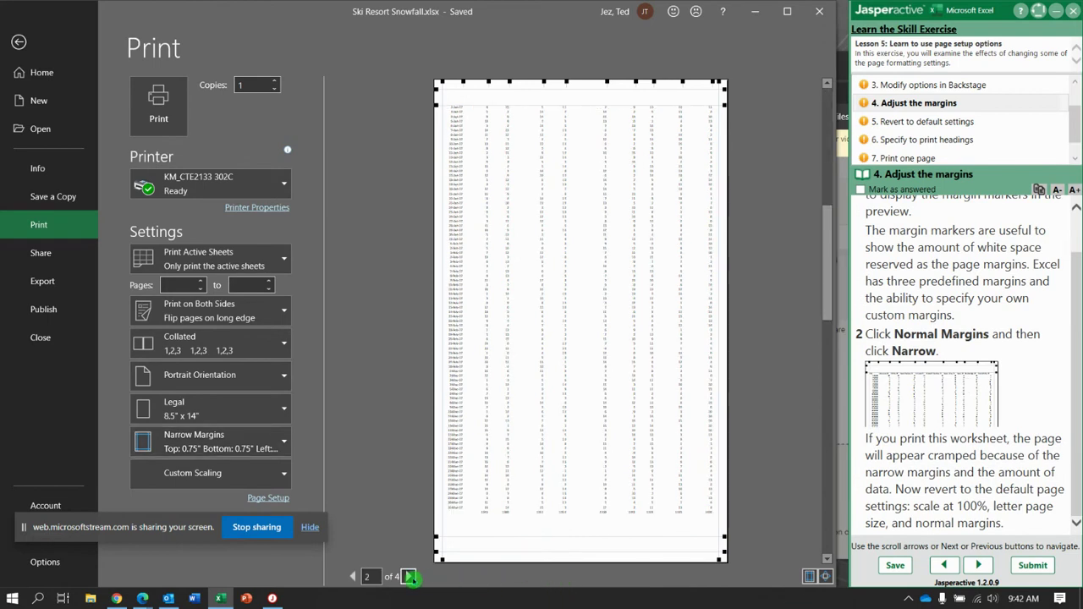
left_click(409, 576)
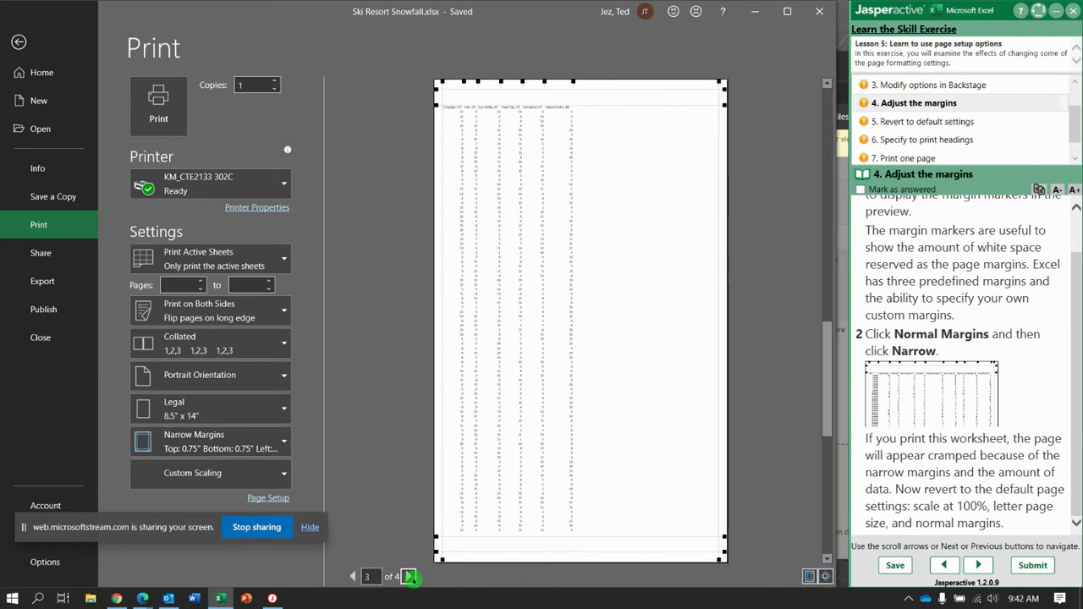
left_click(354, 576)
left_click(353, 576)
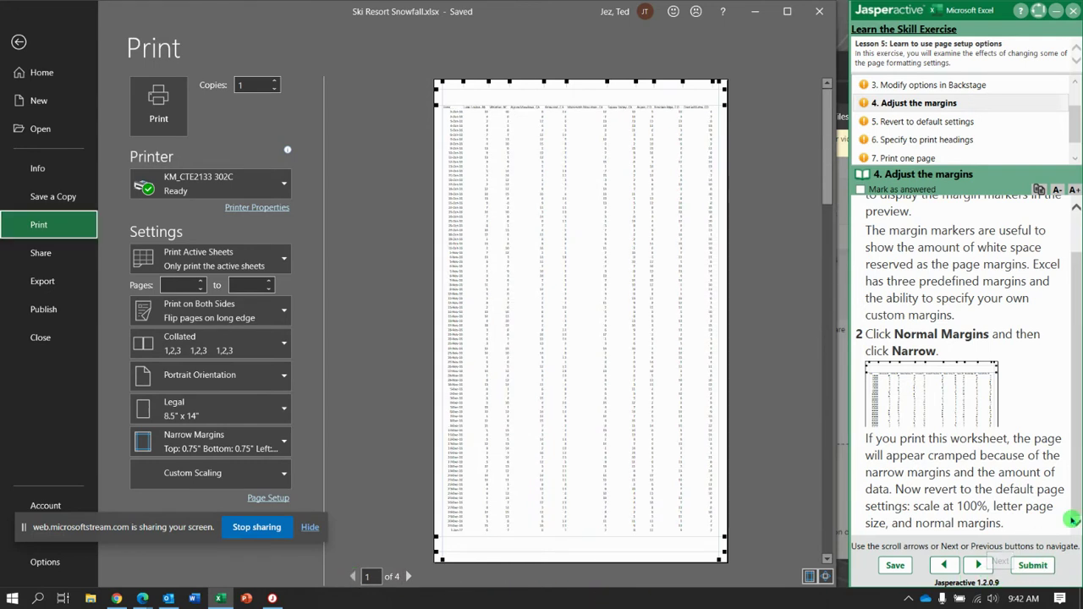
Step: Advance the exercise to the Revert to default settings task and hide the margin markers in the print preview
left_click(979, 565)
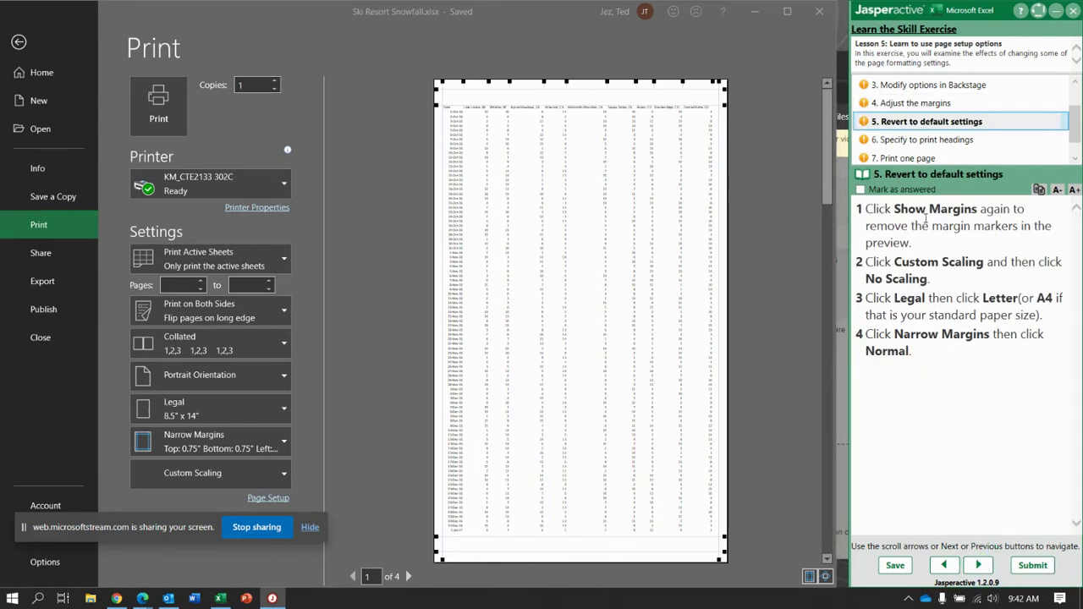
left_click(812, 577)
left_click(812, 578)
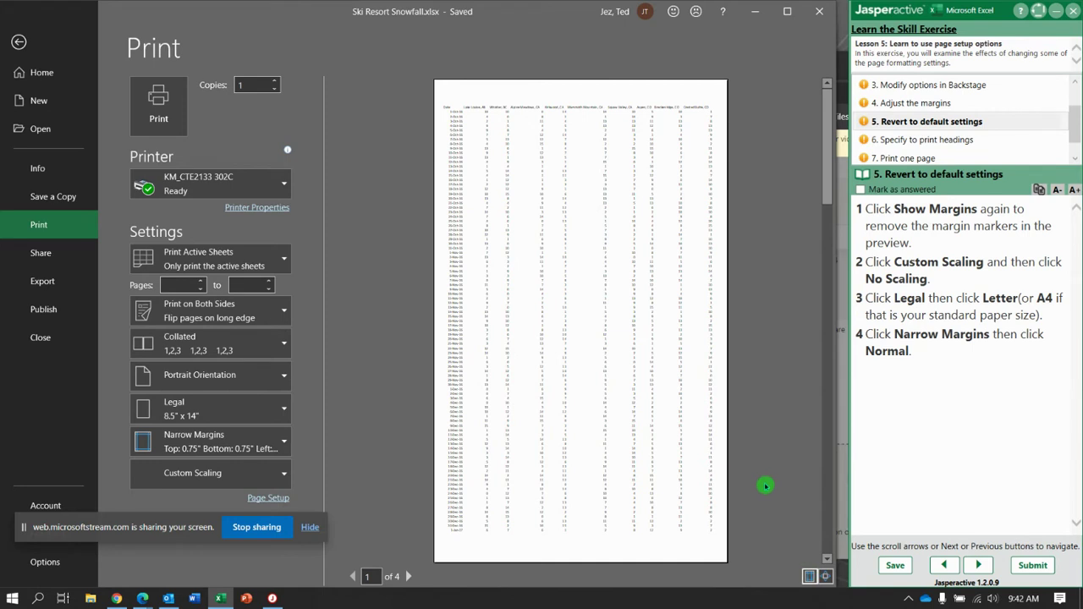
Step: Revert the print settings to No Scaling, Letter paper size and Normal margins
left_click(280, 479)
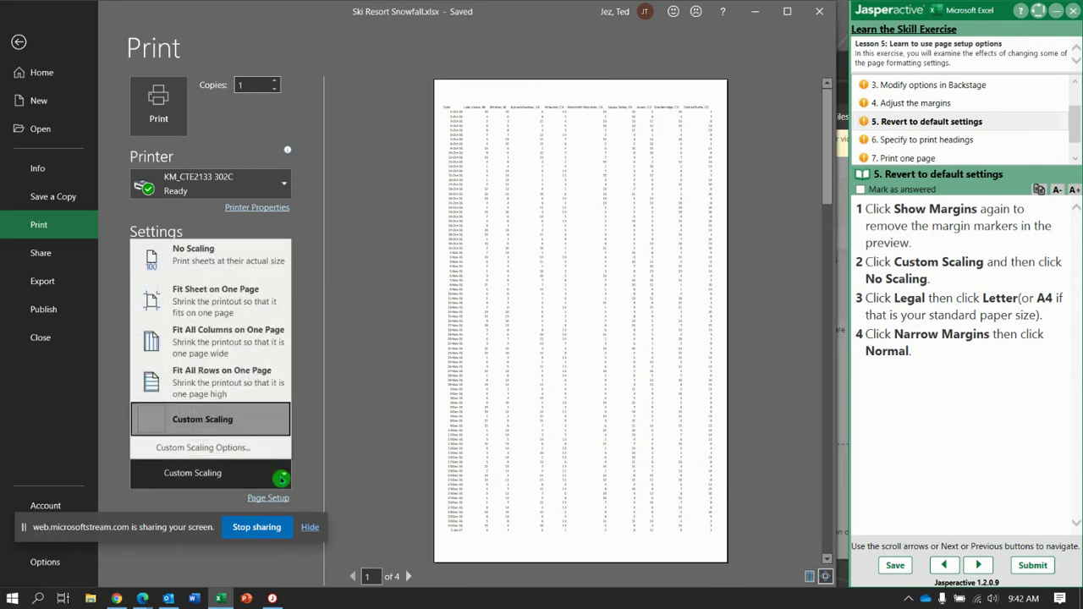
left_click(259, 265)
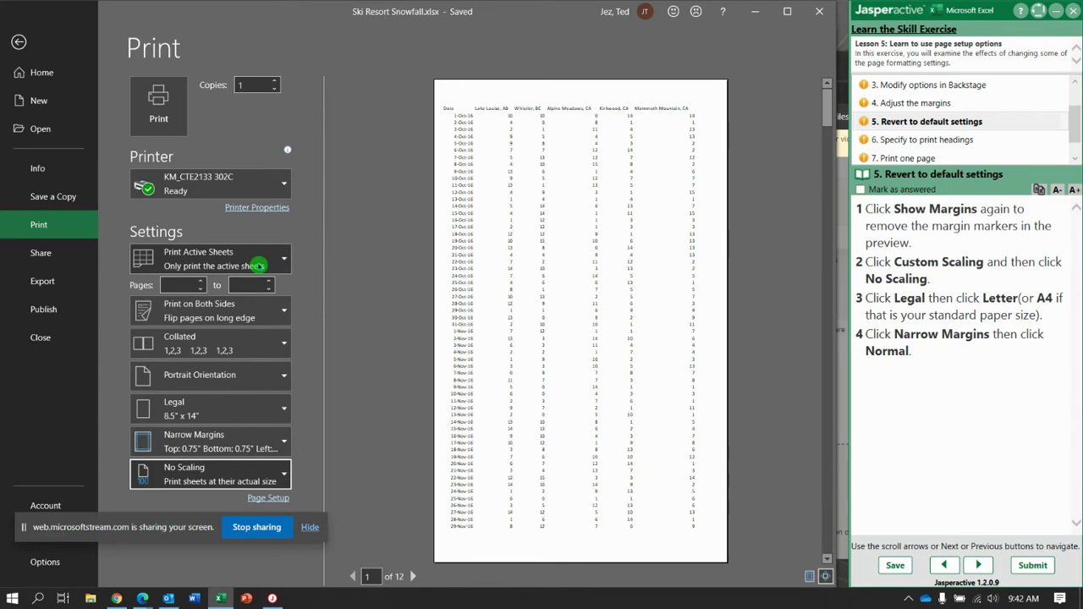
left_click(278, 410)
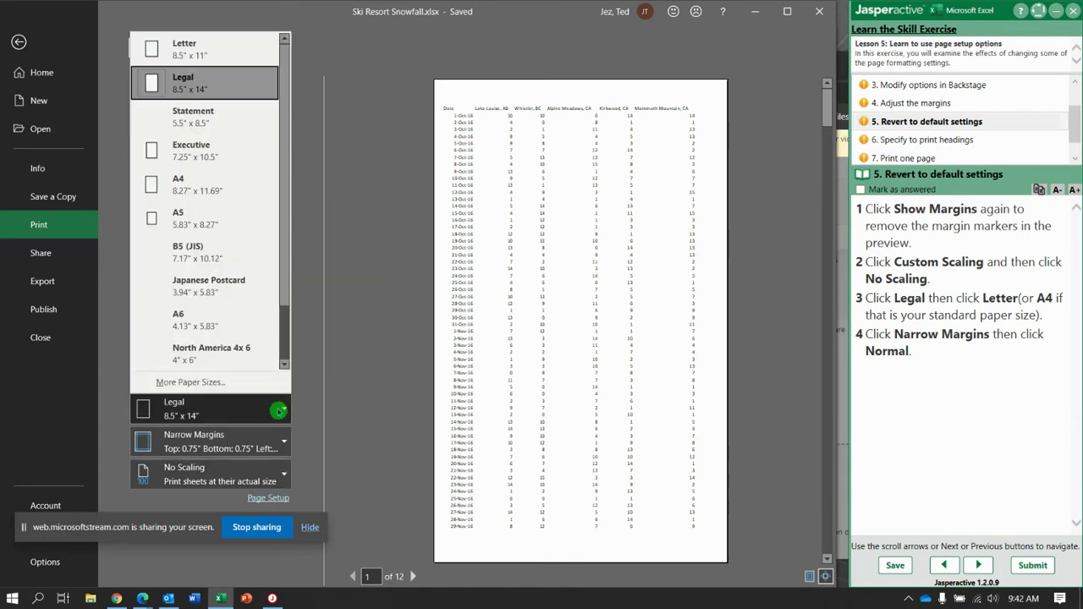
left_click(228, 52)
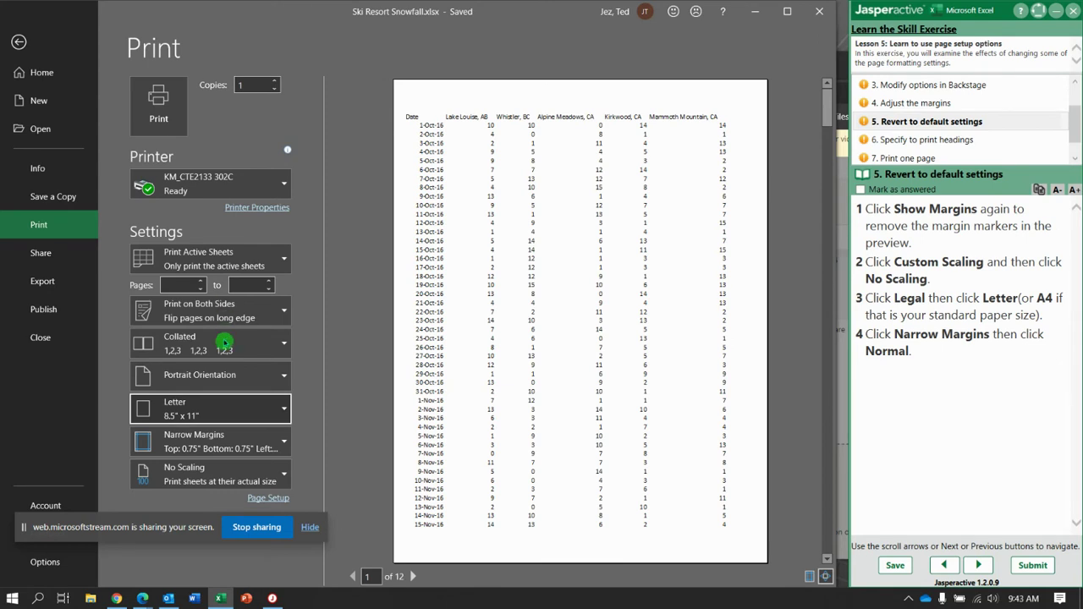
left_click(266, 448)
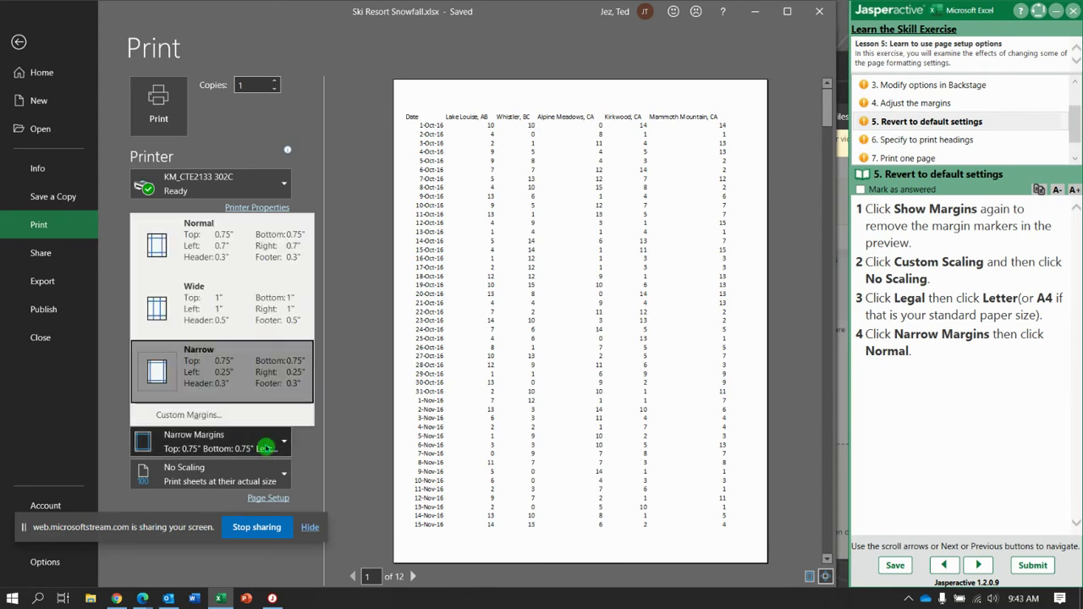
left_click(249, 250)
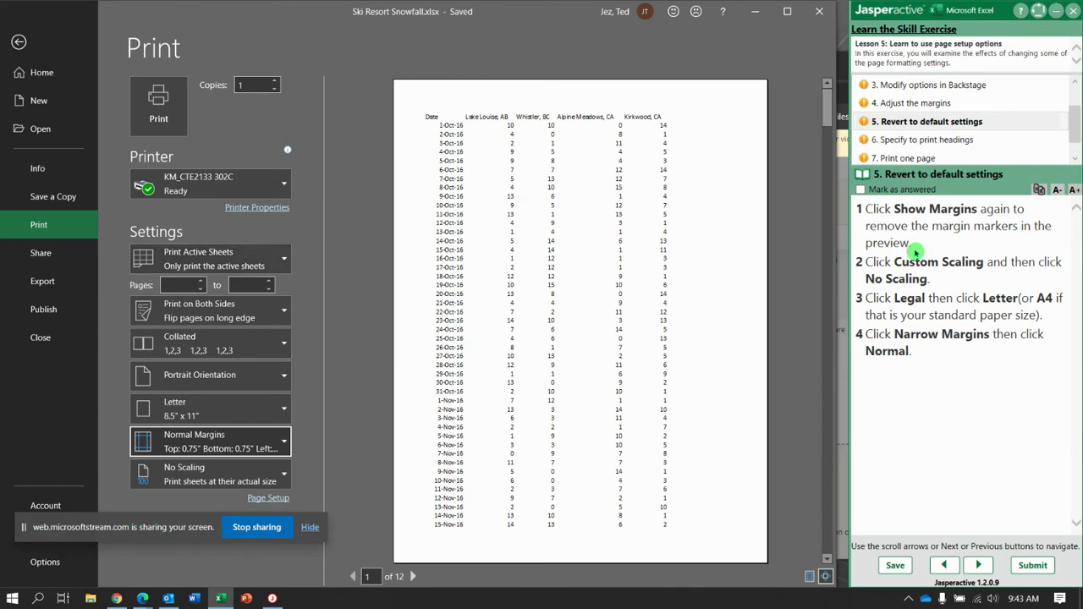
Step: For the Specify to print headings task, turn on printing of the row and column headings and show the worksheet in print preview
left_click(981, 565)
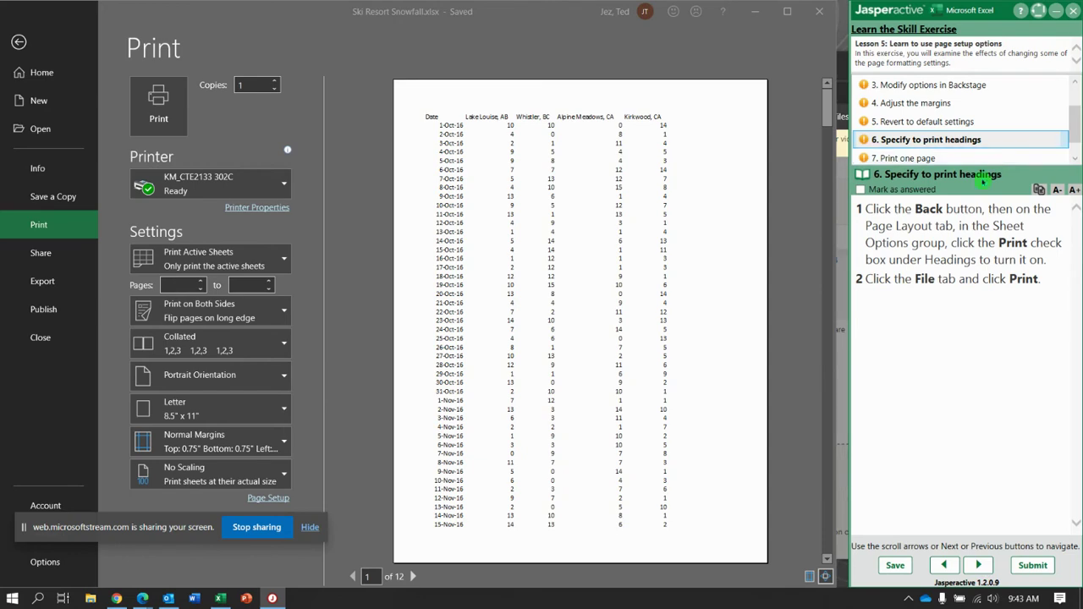
left_click(20, 44)
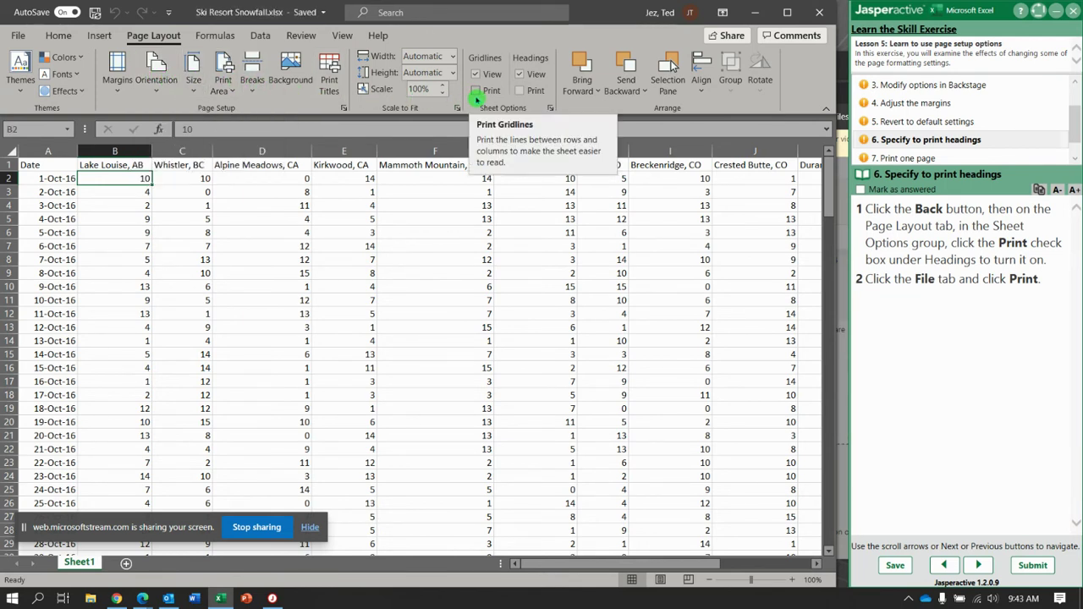
left_click(479, 110)
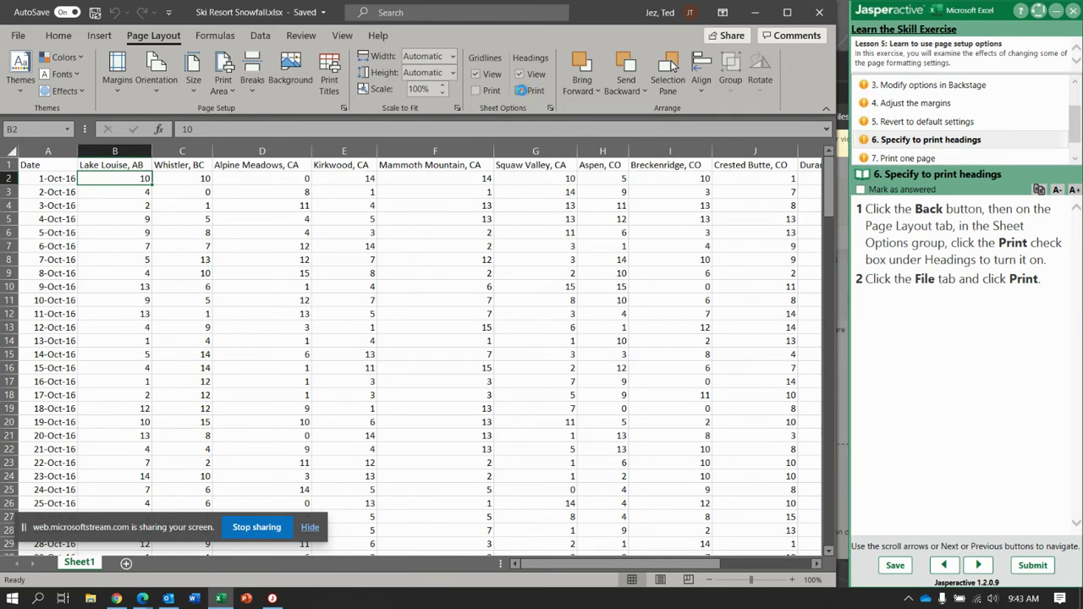
left_click(522, 93)
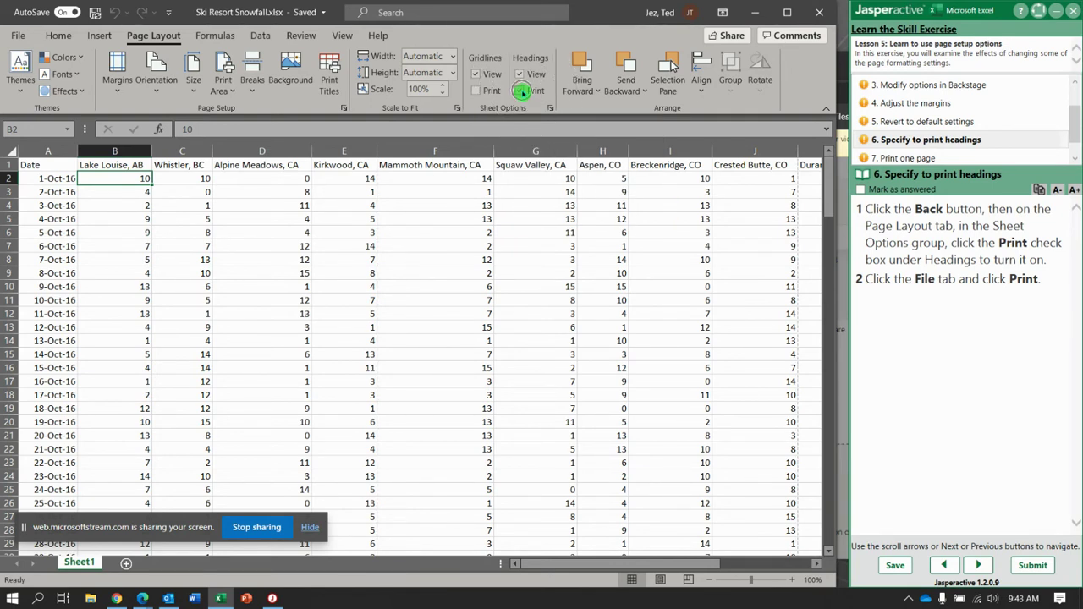
left_click(18, 34)
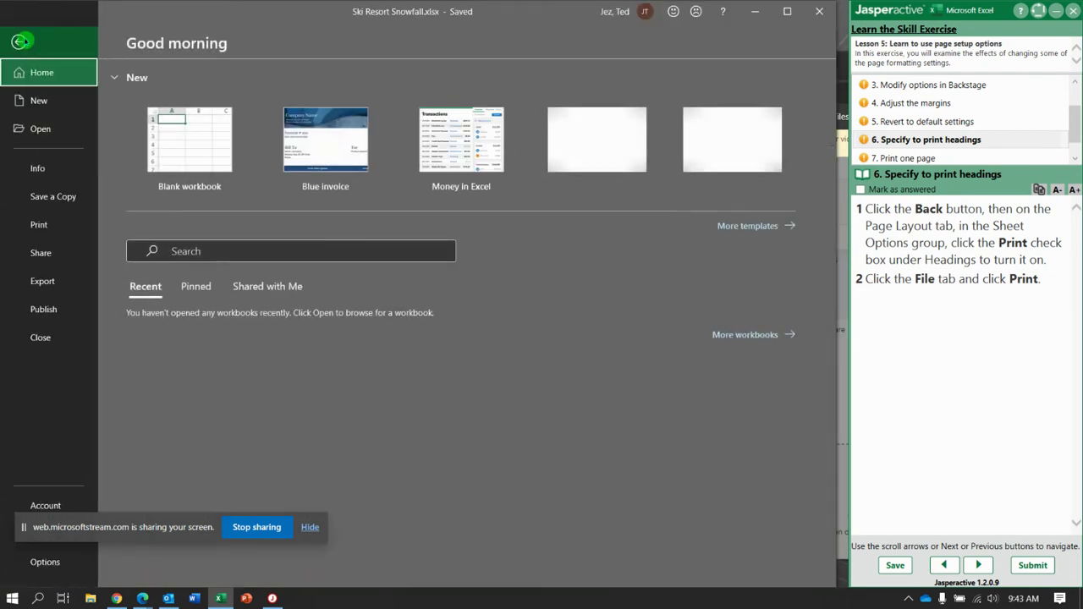
left_click(34, 224)
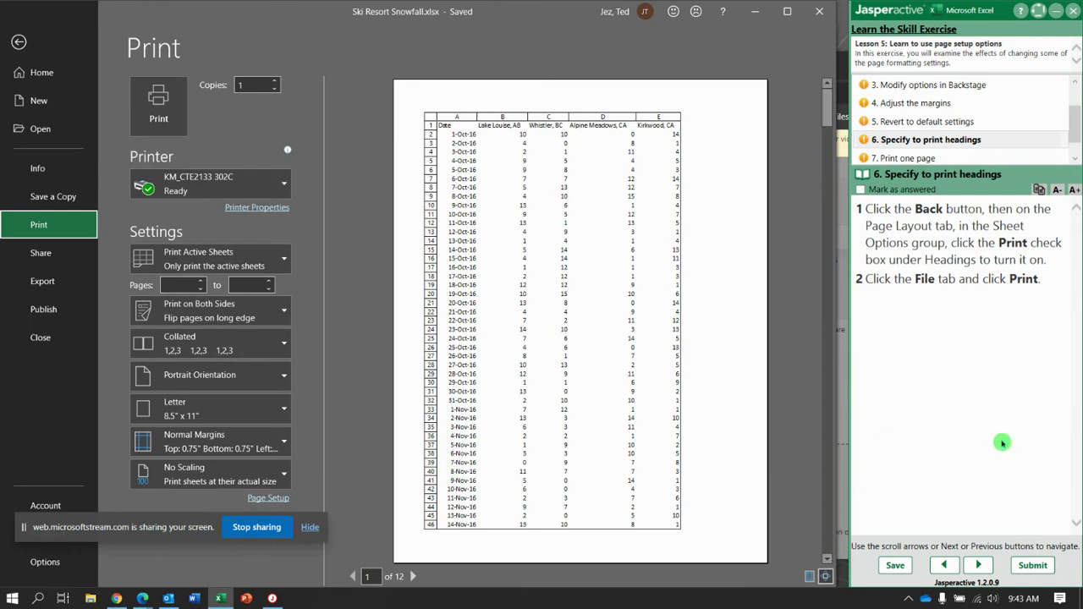
Step: Advance the exercise to the Print one page task and print only pages 1 to 1 of the worksheet
left_click(982, 565)
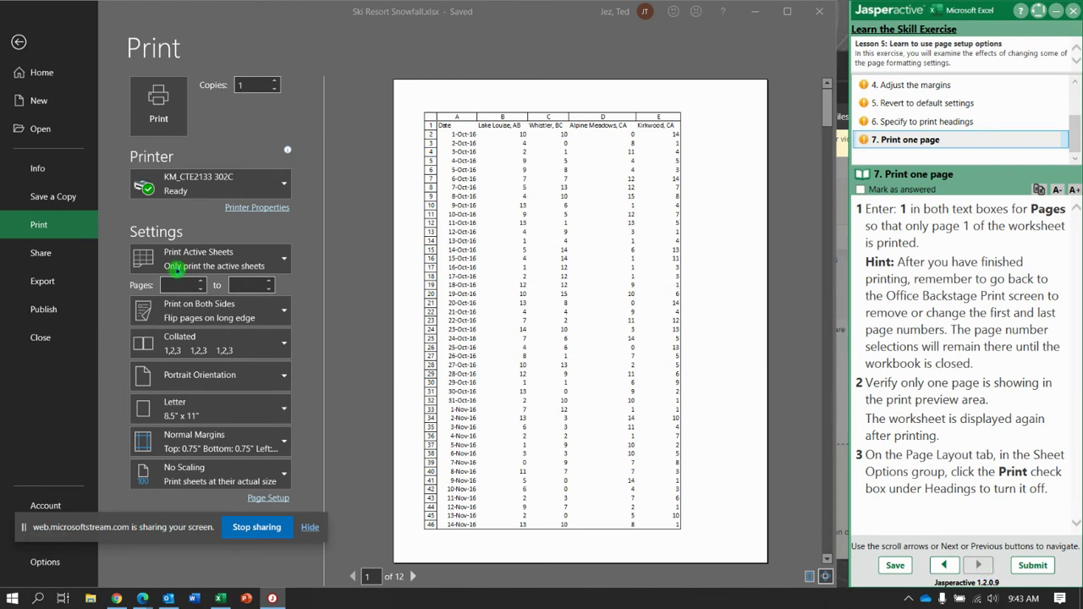
left_click(179, 285)
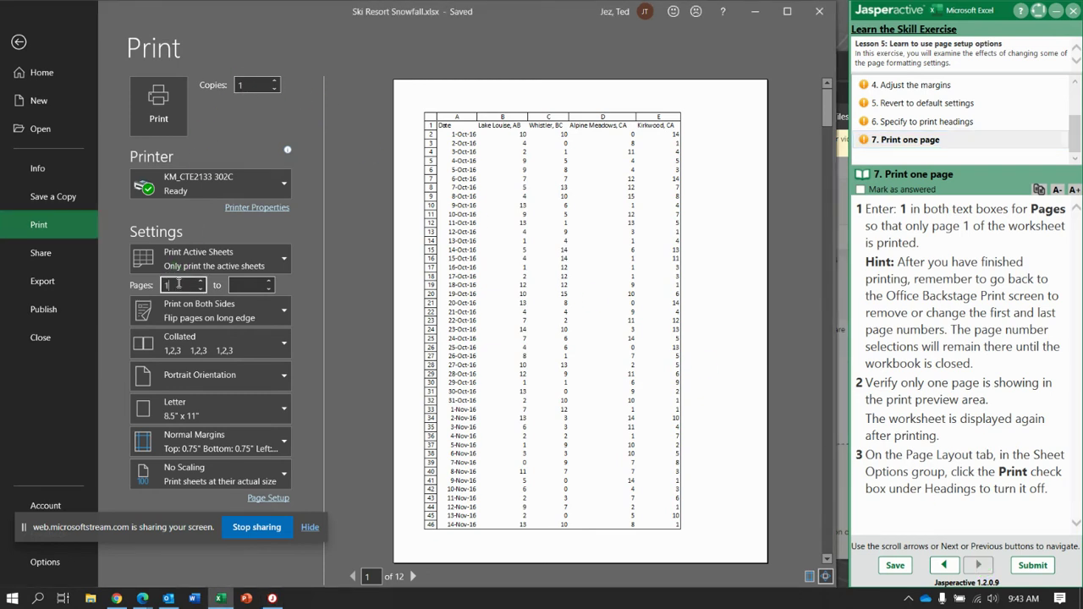
type("1")
left_click(240, 285)
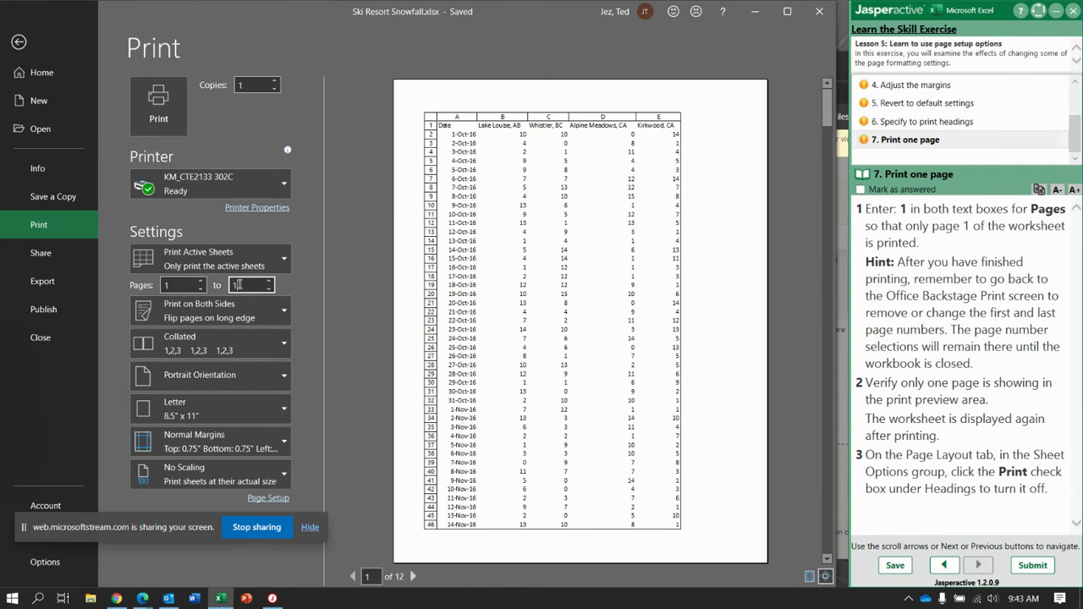
left_click(315, 281)
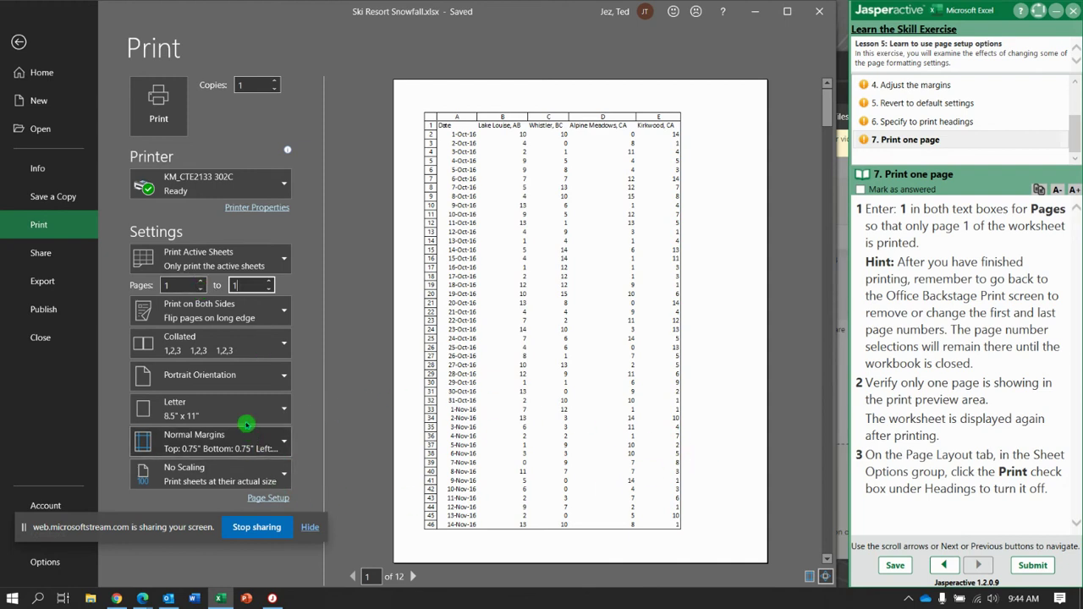
left_click(250, 317)
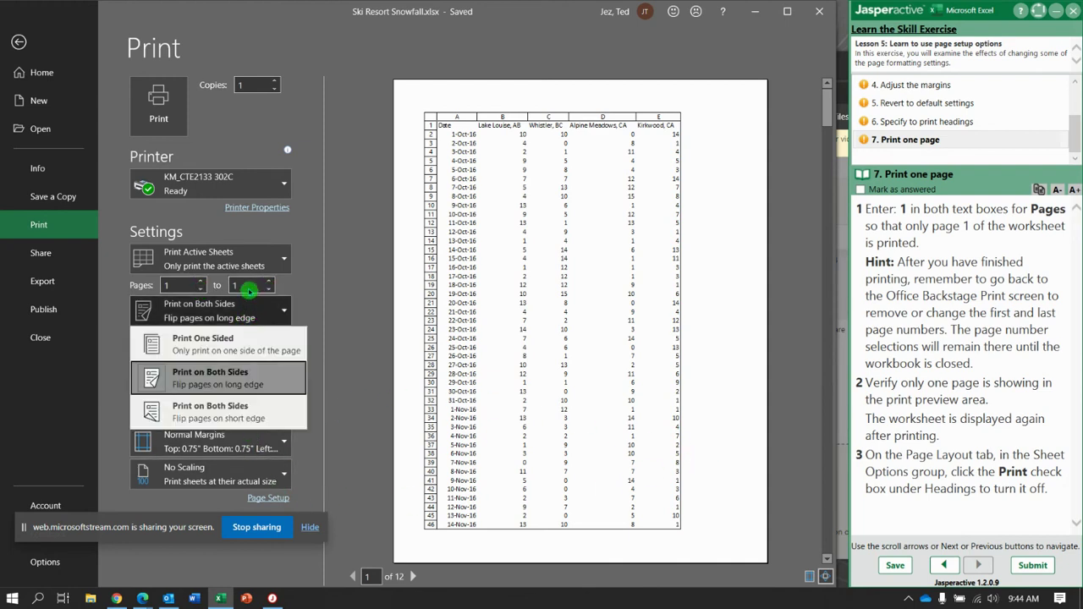
left_click(247, 286)
key("Return")
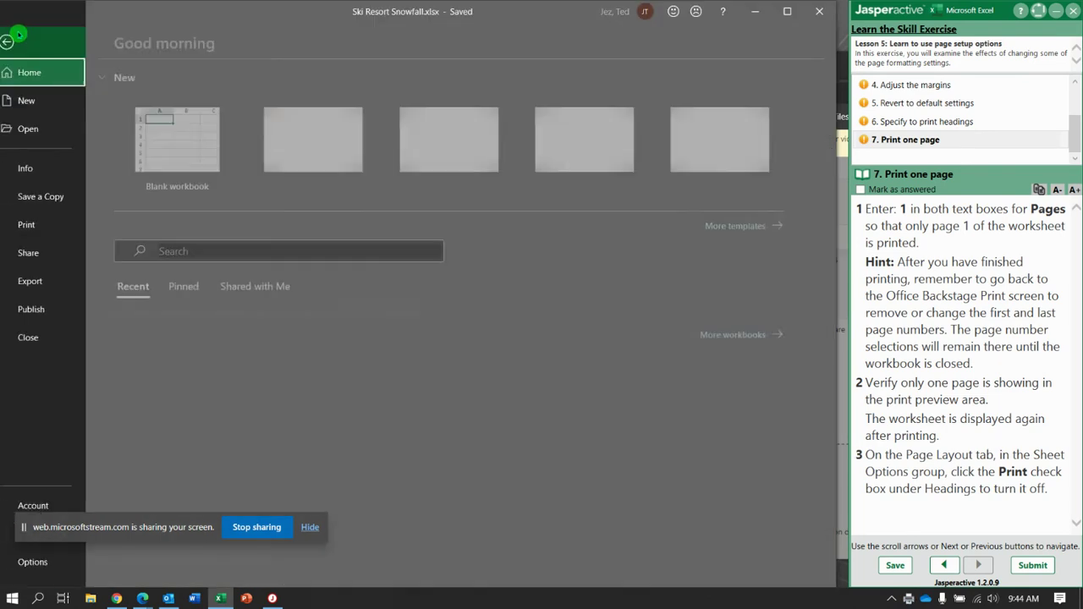
Step: Review the print settings and preview again after printing, and dismiss the incoming mail notification
left_click(18, 34)
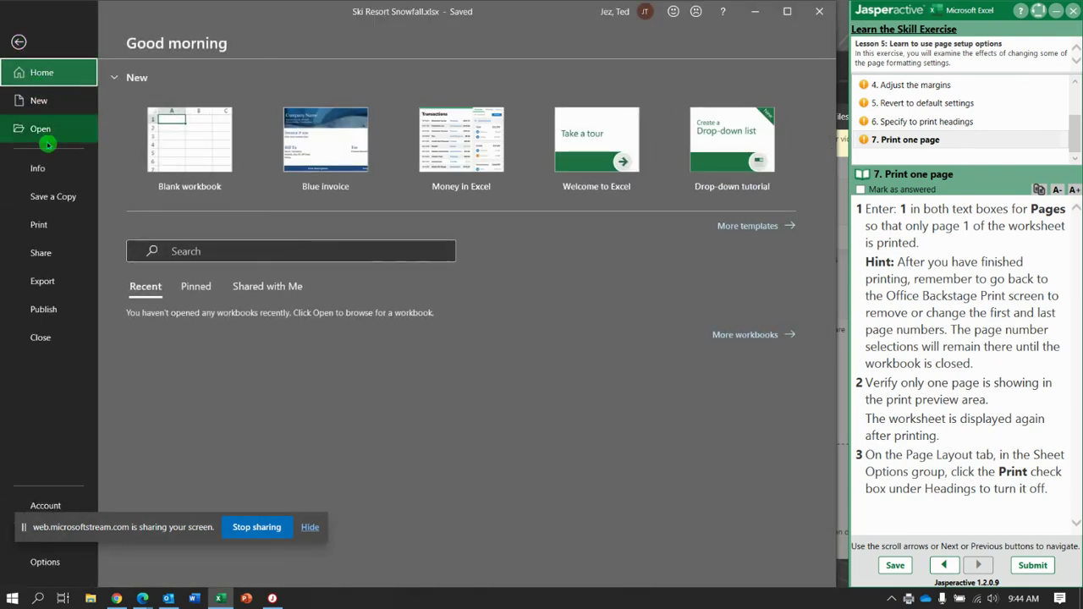
left_click(39, 224)
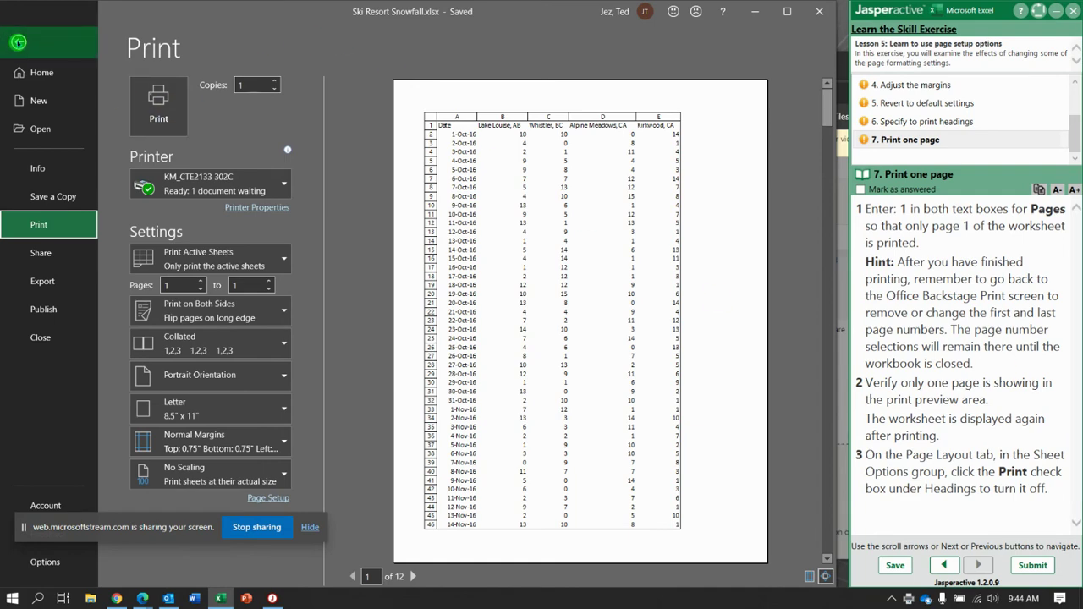
left_click(19, 42)
left_click(19, 38)
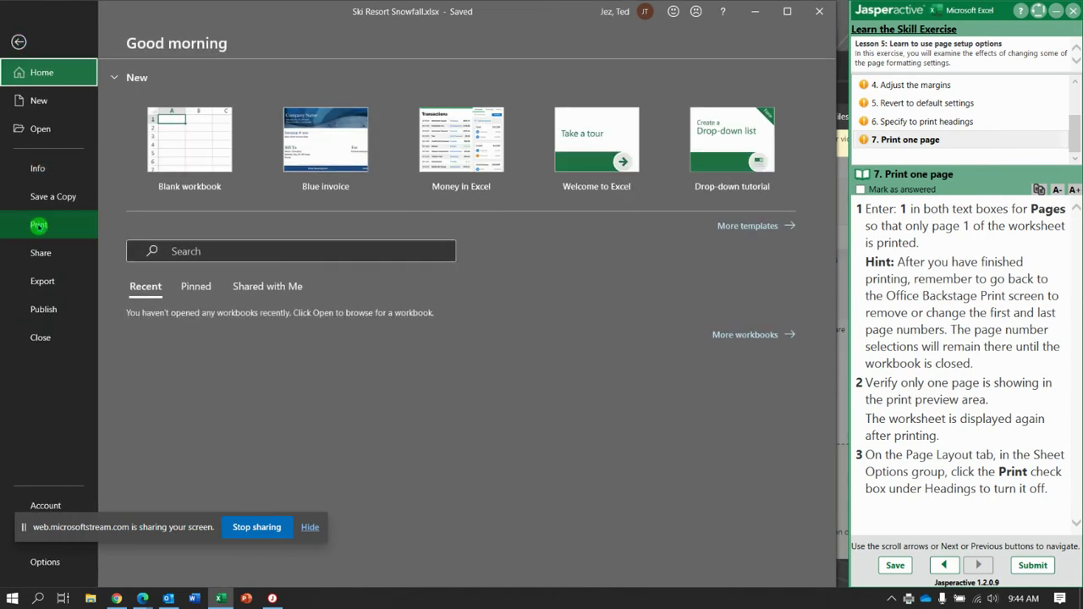
left_click(39, 225)
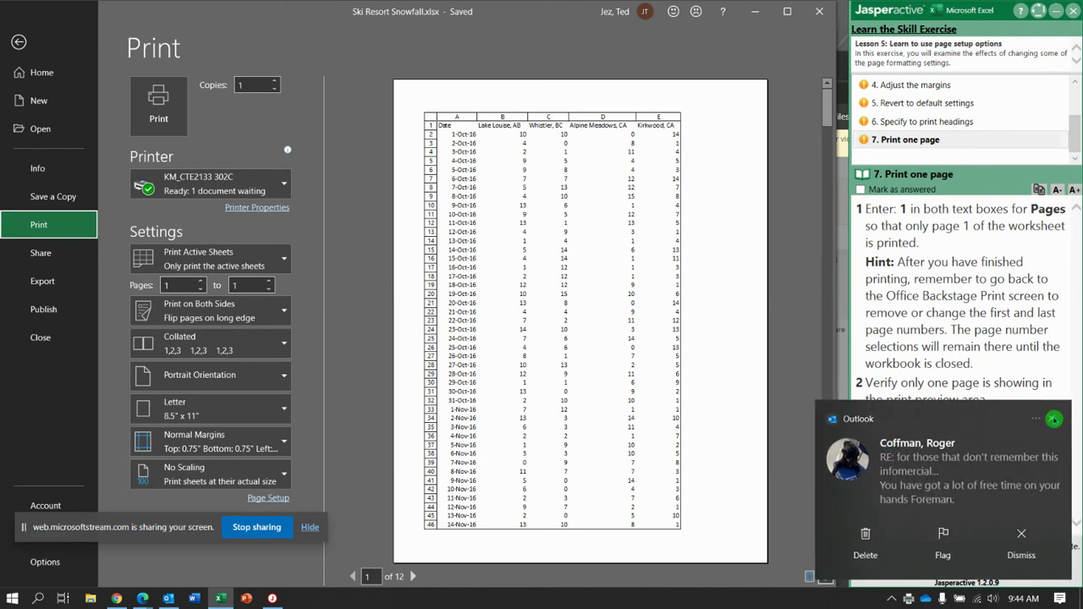
left_click(1049, 426)
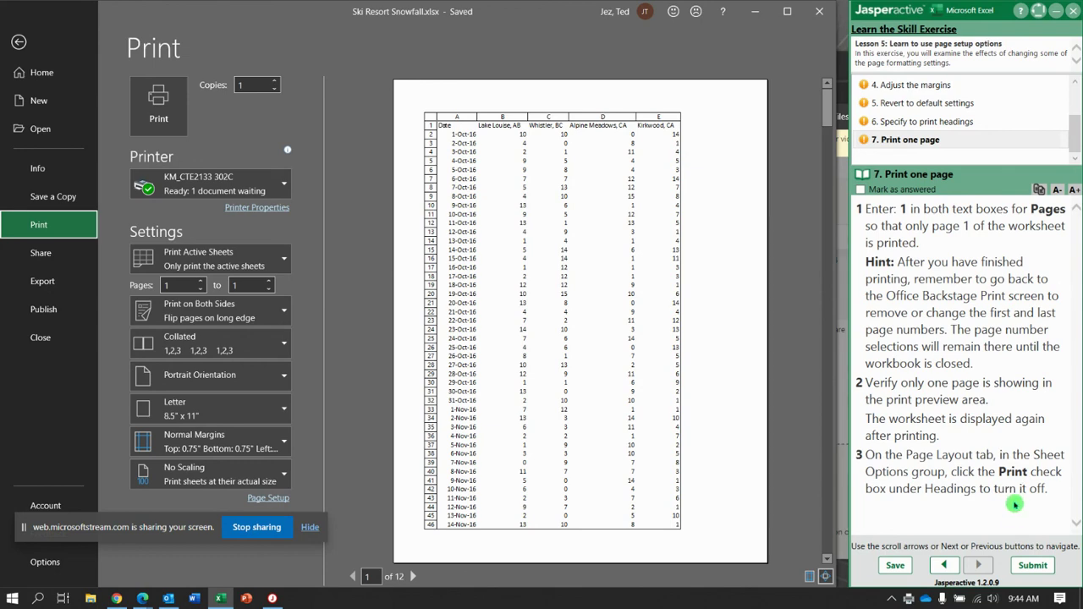
Step: Return to the worksheet and turn off printing of the row and column headings
left_click(18, 44)
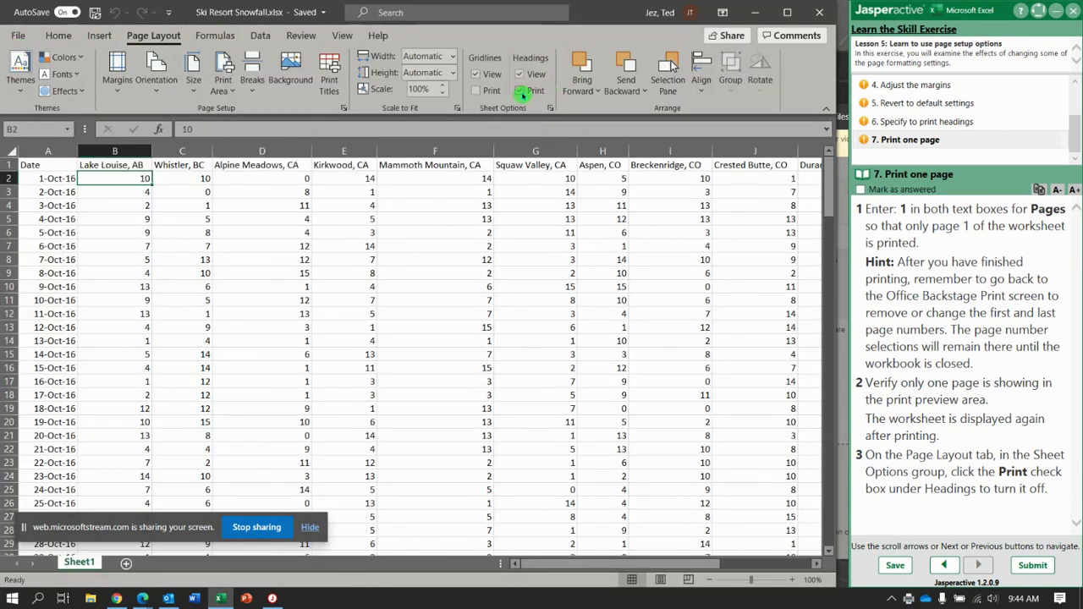
left_click(520, 90)
left_click(983, 567)
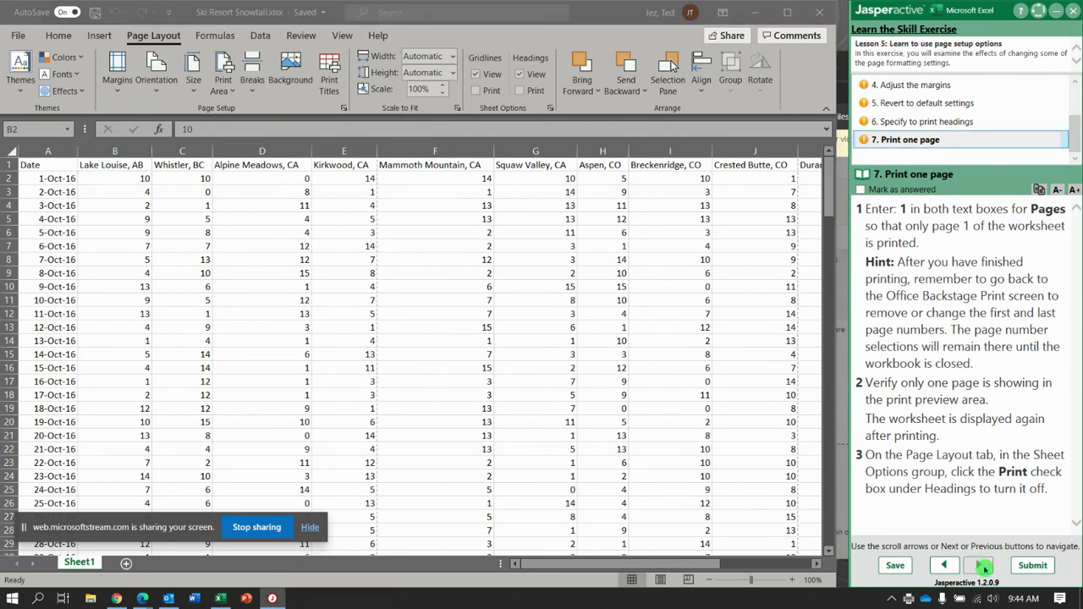
Step: Submit the exercise results for scoring and return to the Jasperactive site
left_click(1034, 566)
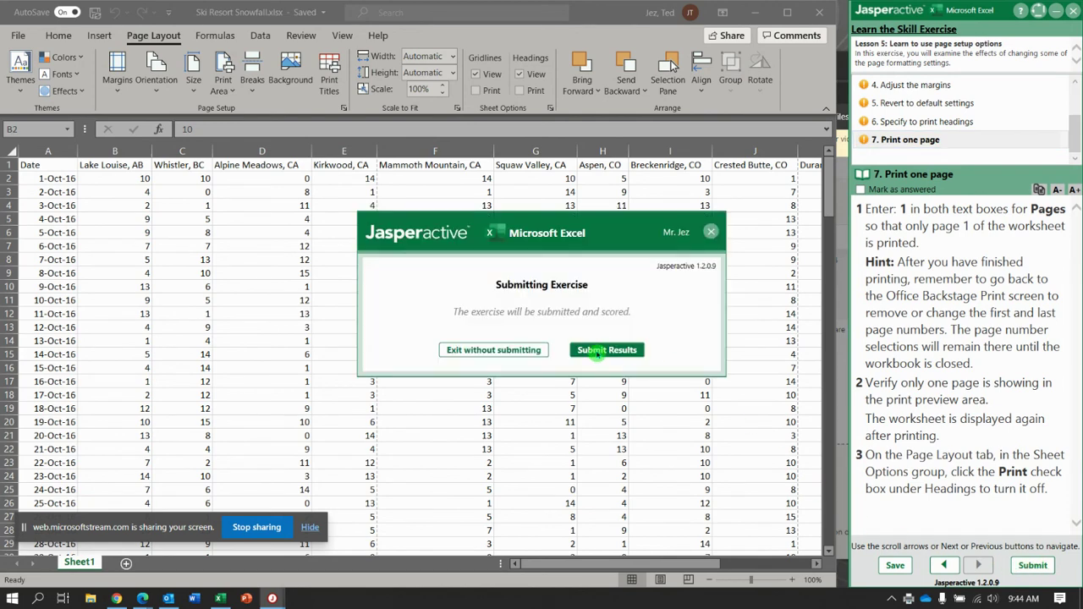
left_click(597, 355)
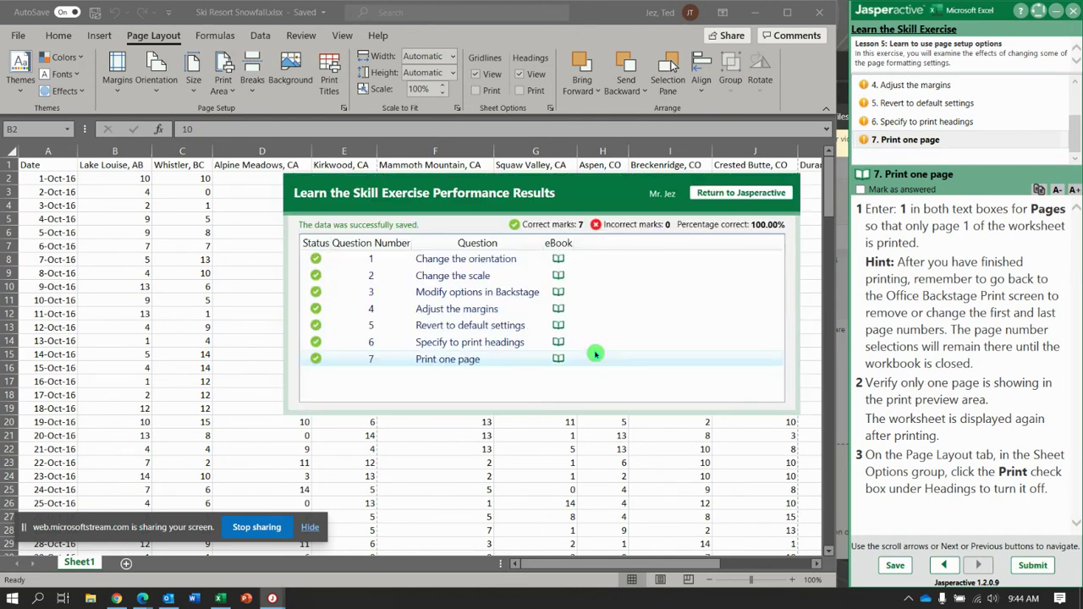
left_click(736, 194)
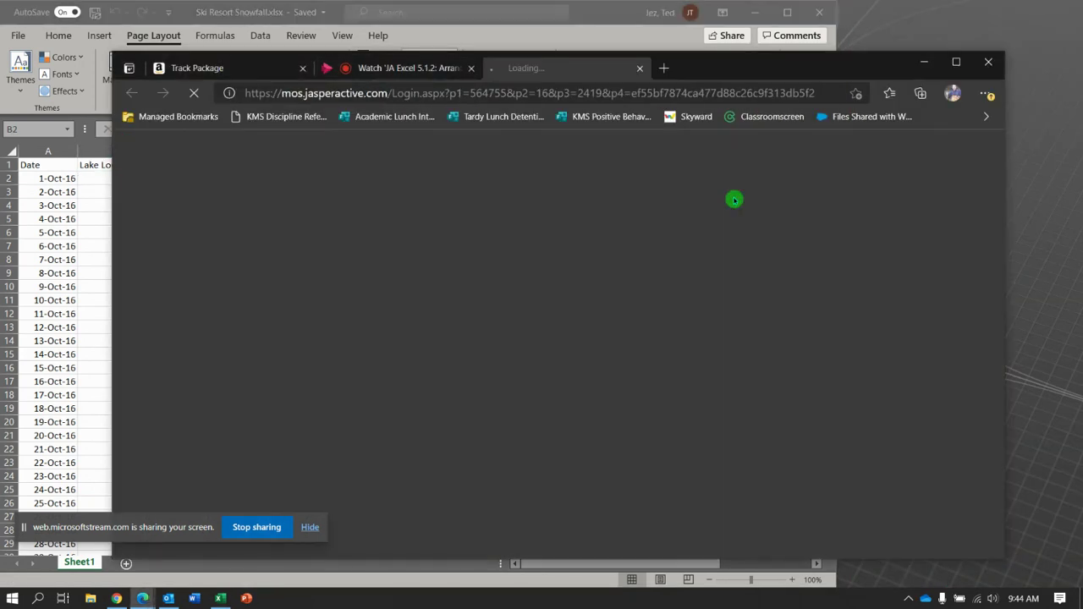